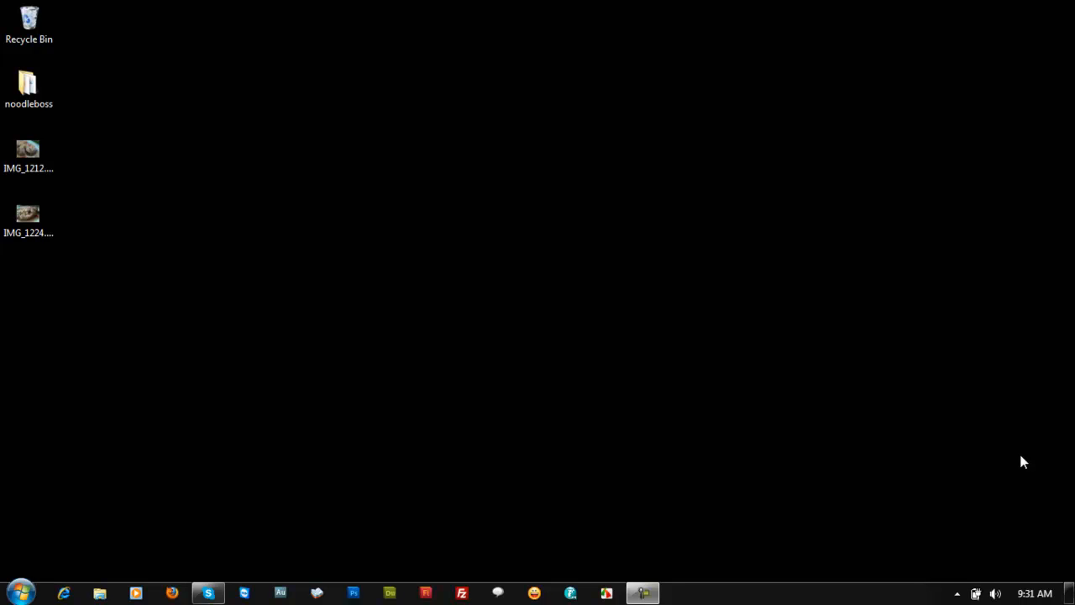
Step: Move the IMG_1212 and IMG_1224 photo icons to an empty area in the middle of the desktop
{"action": "left_click_drag", "start_coordinate": [31, 162], "coordinate": [222, 178]}
{"action": "left_click", "coordinate": [31, 225]}
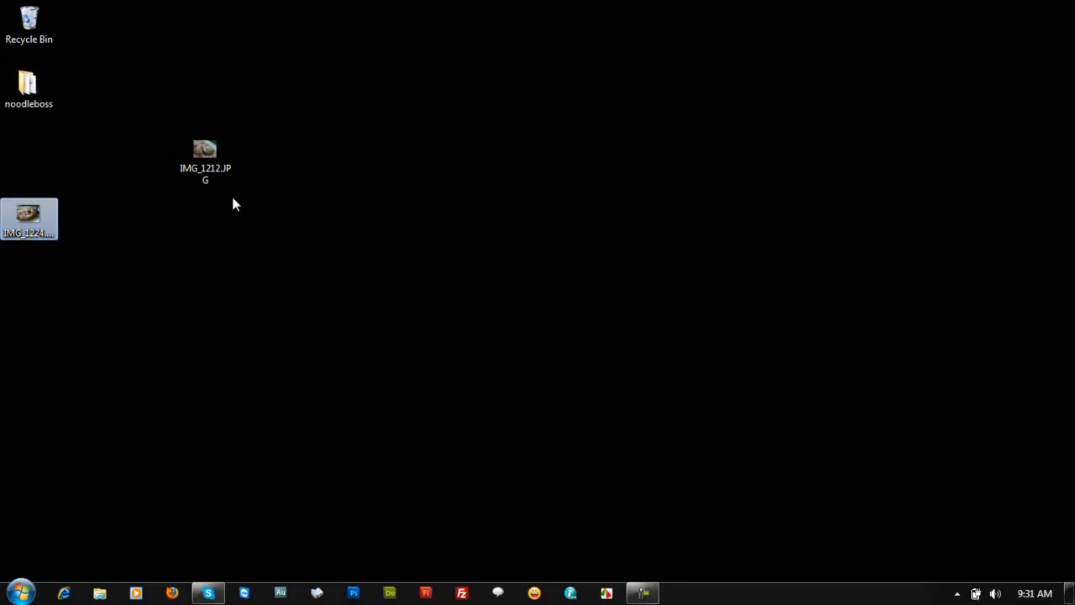
{"action": "left_click_drag", "start_coordinate": [46, 227], "coordinate": [401, 164]}
{"action": "left_click_drag", "start_coordinate": [207, 181], "coordinate": [265, 383]}
{"action": "left_click_drag", "start_coordinate": [374, 183], "coordinate": [383, 344]}
Step: View IMG_1212.JPG and IMG_1224.JPG in the photo viewer, compare the two shots, and close the viewer
{"action": "left_click", "coordinate": [259, 341]}
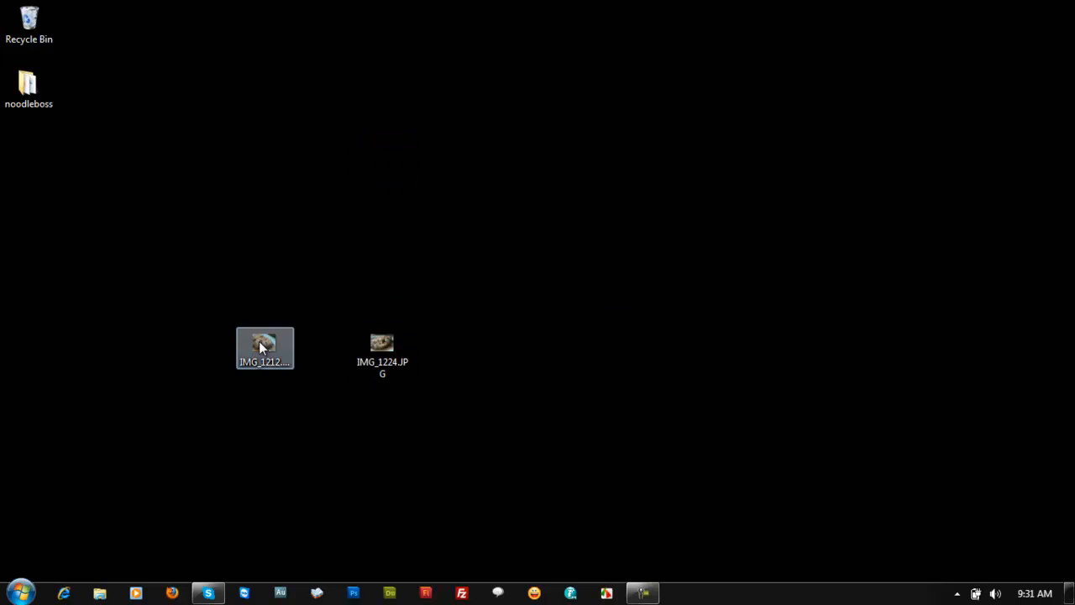
{"action": "double_click", "coordinate": [259, 341]}
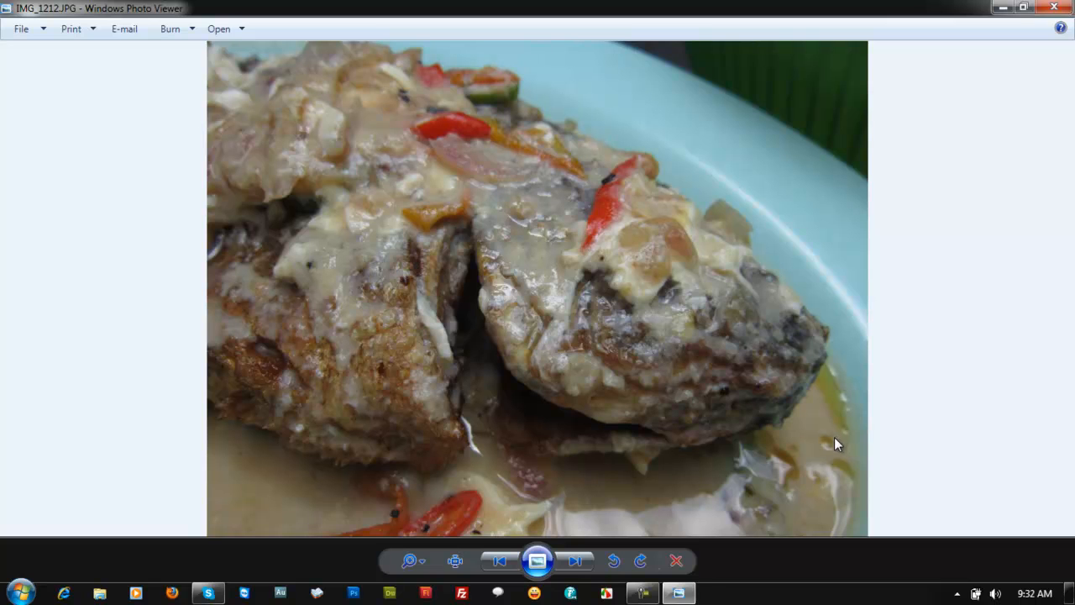
{"action": "left_click", "coordinate": [585, 566]}
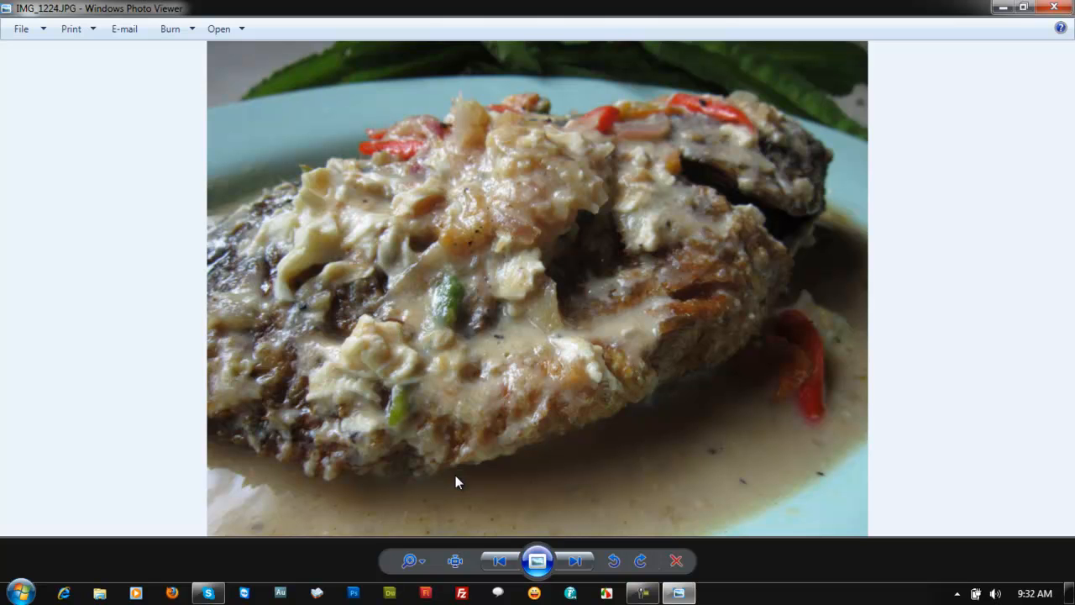
{"action": "left_click", "coordinate": [508, 559]}
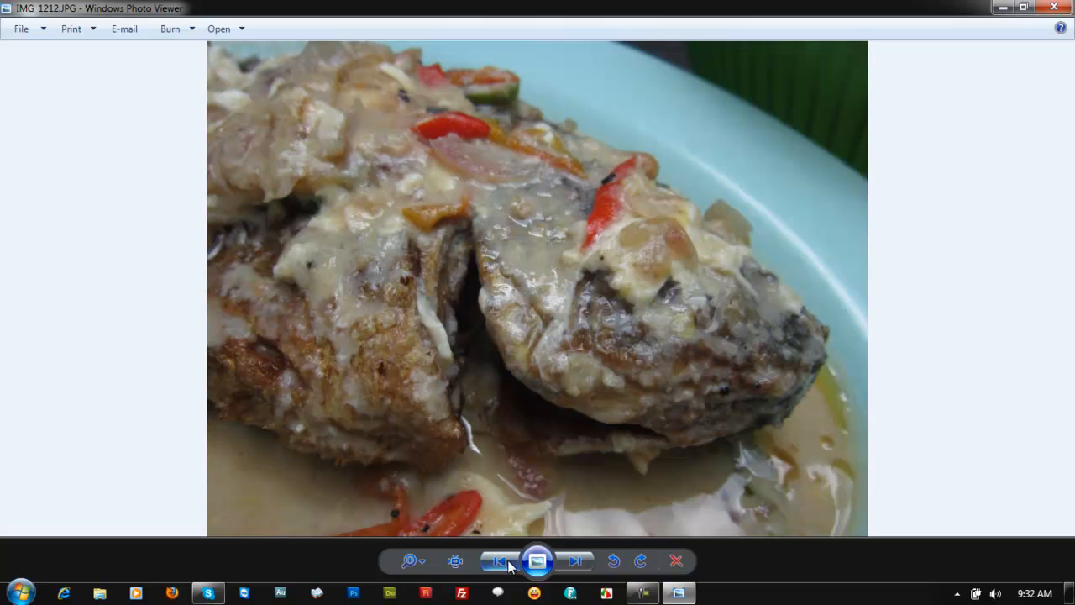
{"action": "left_click", "coordinate": [573, 561]}
{"action": "left_click", "coordinate": [496, 558]}
{"action": "left_click", "coordinate": [1054, 7]}
Step: Launch Photoshop and move the IMG_1212 and IMG_1224 icons close to the desktop's left edge
{"action": "left_click", "coordinate": [360, 592]}
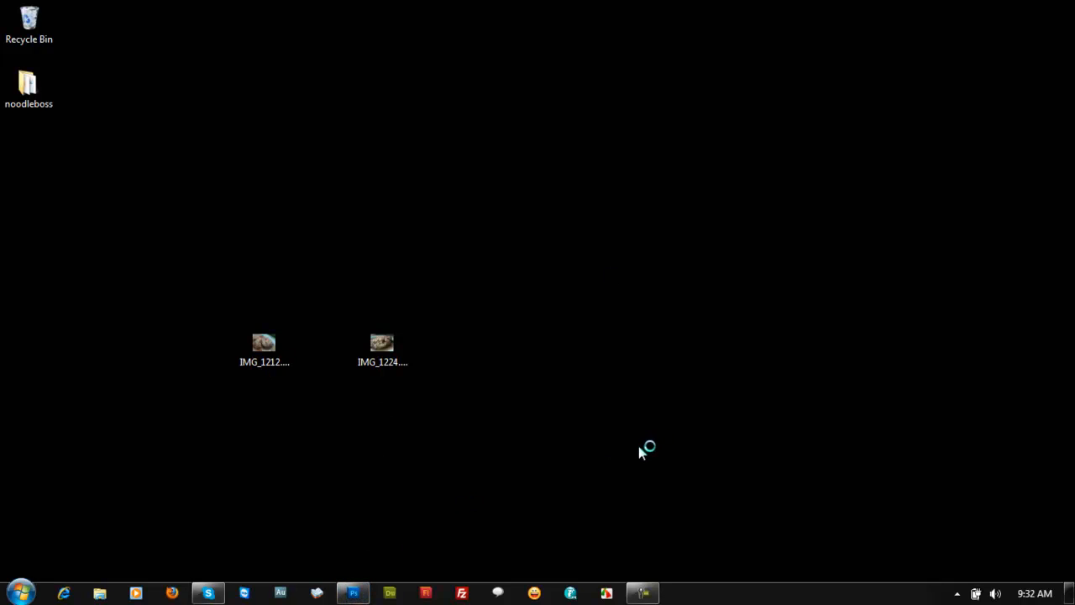
{"action": "left_click_drag", "start_coordinate": [268, 341], "coordinate": [54, 242]}
{"action": "left_click_drag", "start_coordinate": [382, 344], "coordinate": [88, 416]}
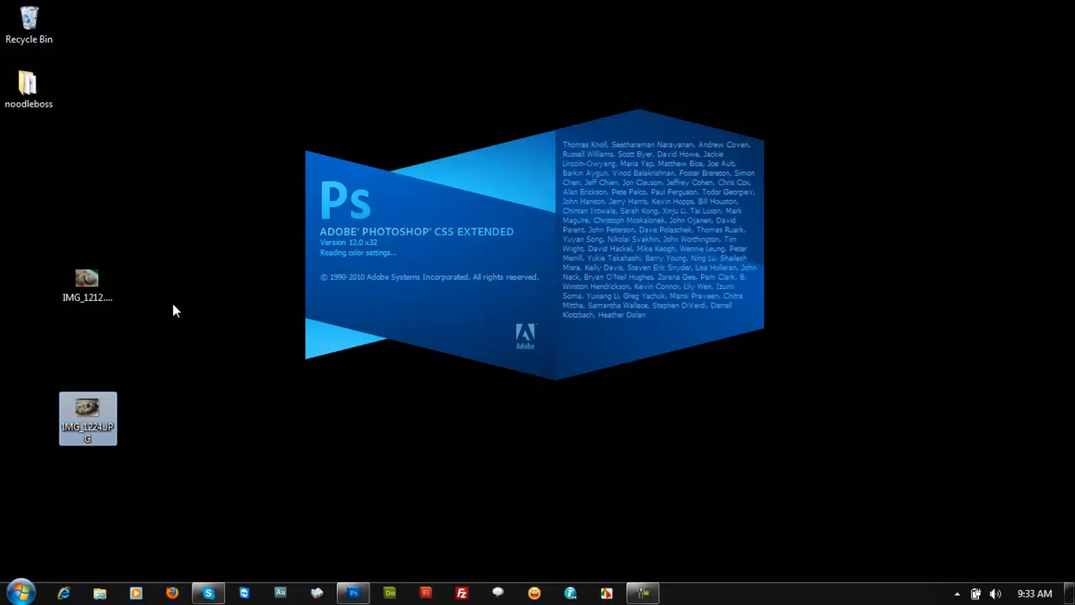
Step: Open IMG_1212.JPG from the desktop in Photoshop and maximize the program window
{"action": "double_click", "coordinate": [106, 282]}
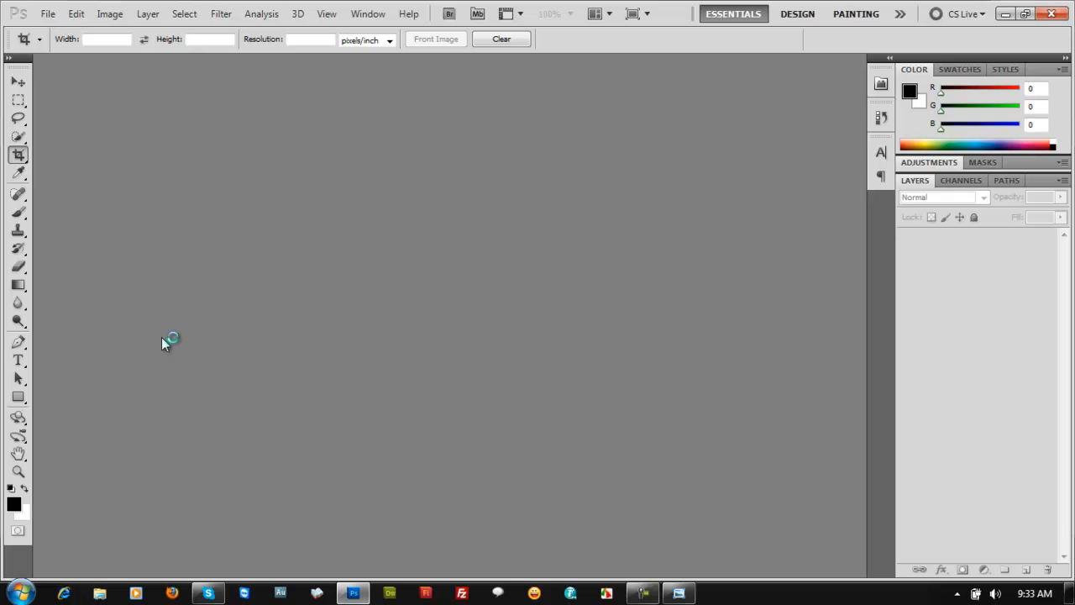
{"action": "left_click", "coordinate": [1027, 15]}
{"action": "left_click", "coordinate": [874, 4]}
{"action": "left_click", "coordinate": [1055, 7]}
{"action": "left_click_drag", "start_coordinate": [511, 43], "coordinate": [614, 52]}
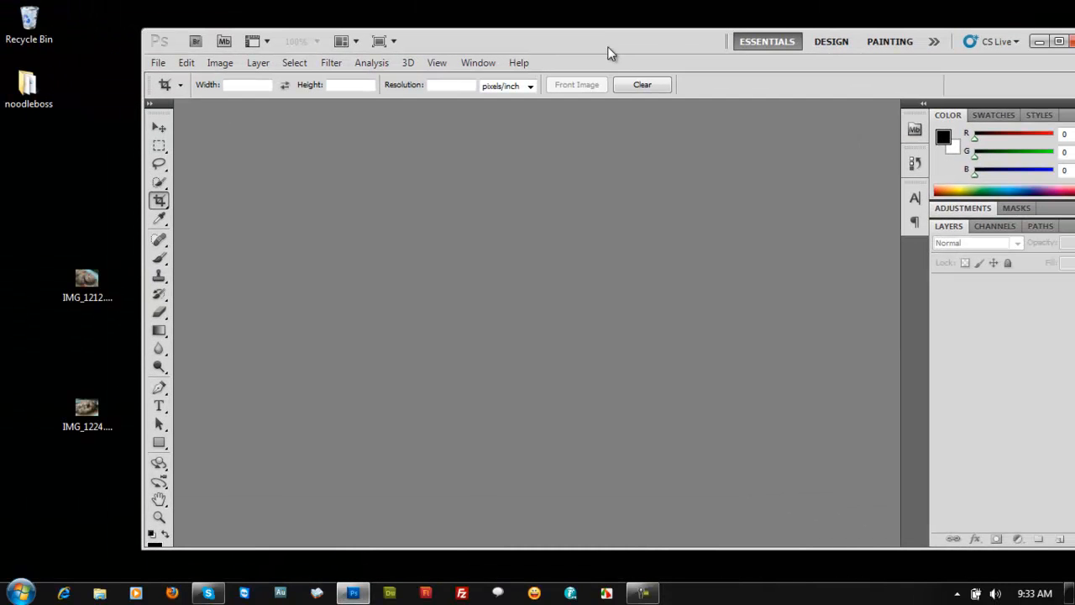
{"action": "left_click_drag", "start_coordinate": [96, 309], "coordinate": [340, 255]}
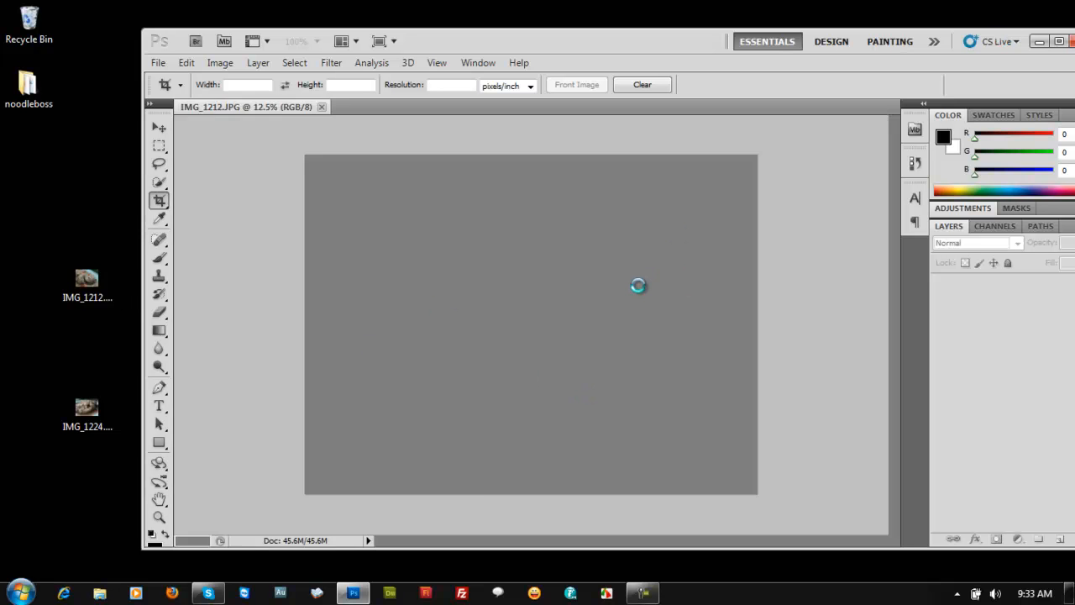
{"action": "left_click", "coordinate": [1059, 42]}
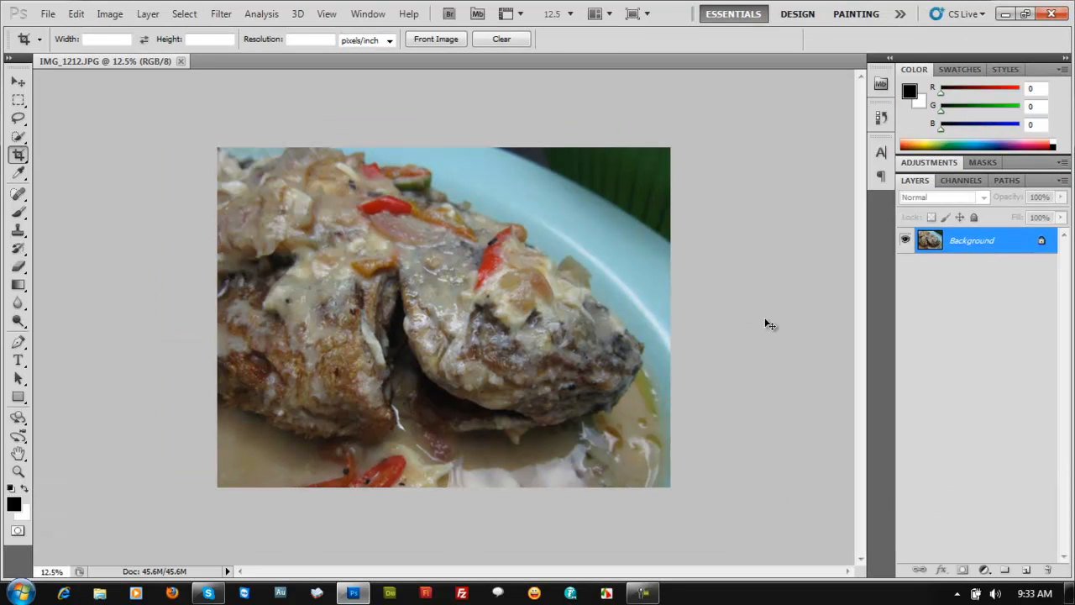
Step: Duplicate the Background layer twice and delete the original Background layer
{"action": "key", "text": "ctrl+plus"}
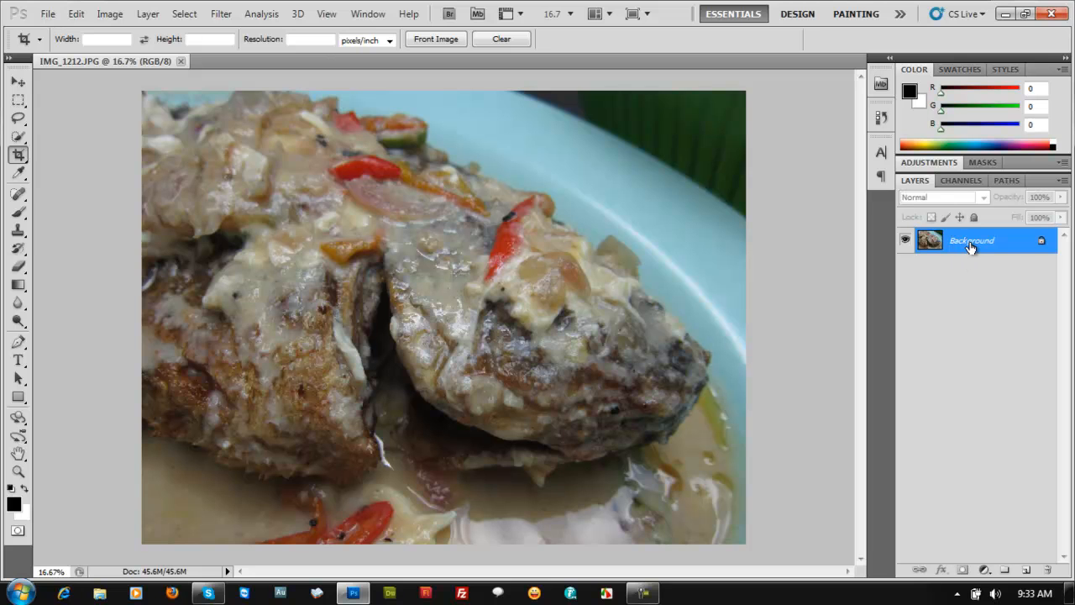
{"action": "key", "text": "ctrl+j"}
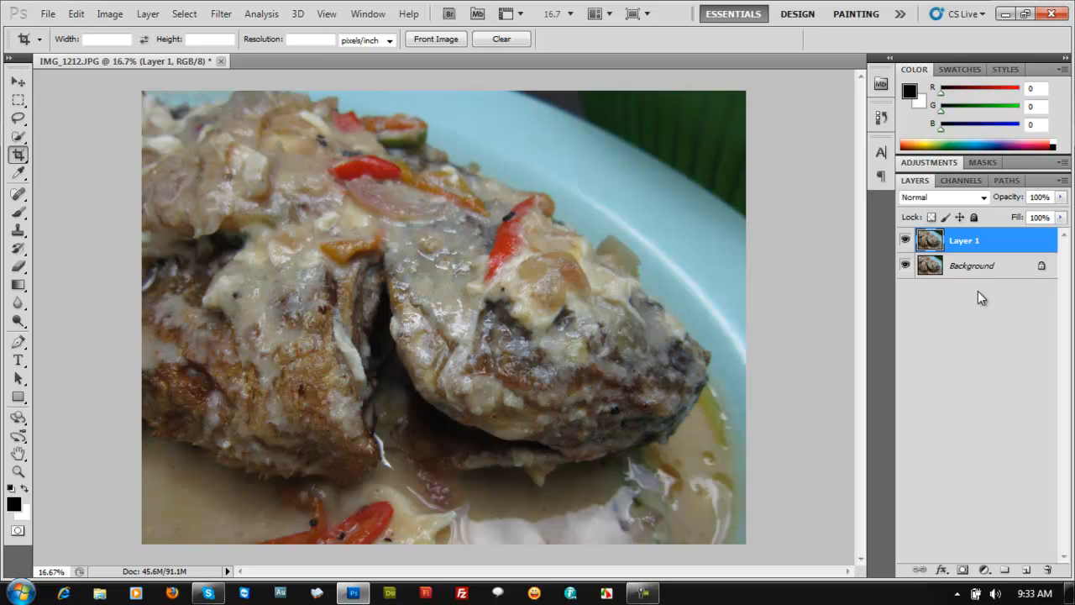
{"action": "key", "text": "ctrl+j"}
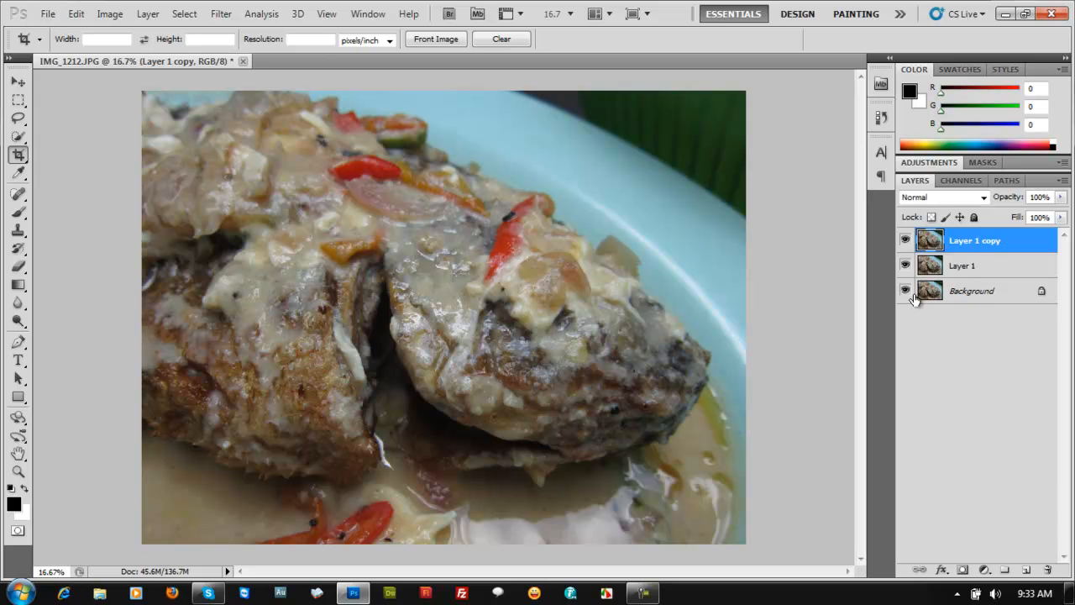
{"action": "right_click", "coordinate": [978, 292]}
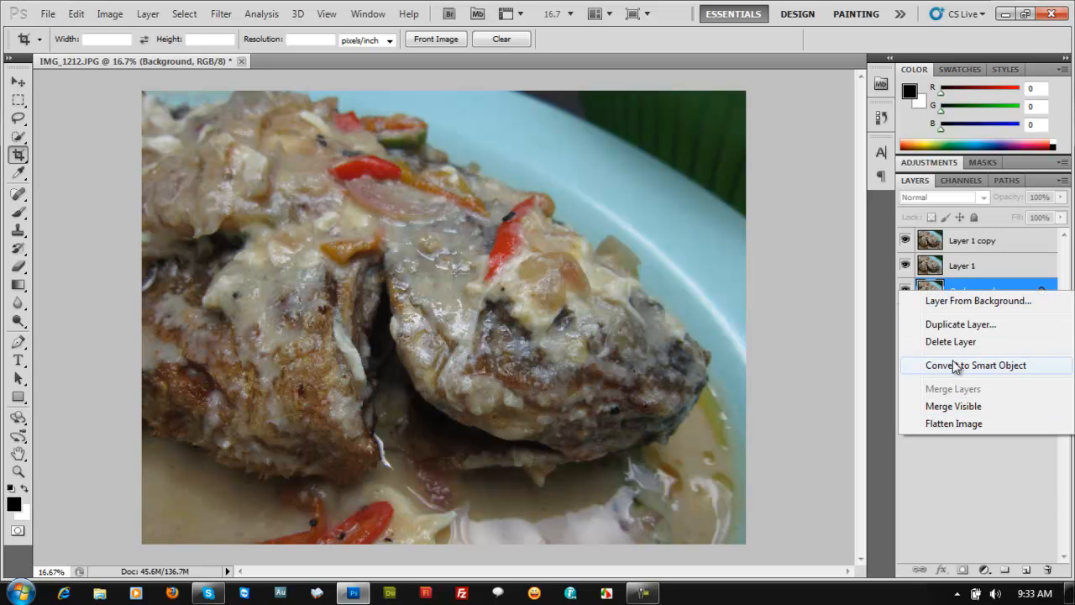
{"action": "left_click", "coordinate": [949, 344]}
{"action": "left_click", "coordinate": [504, 228]}
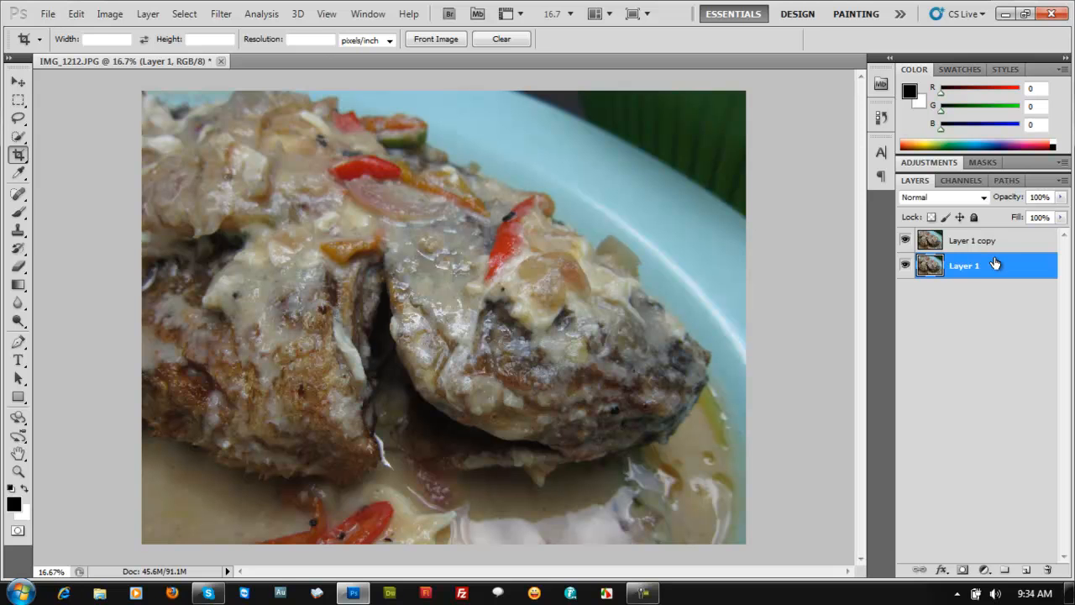
Step: Hide Layer 1 and rename it "base", and rename Layer 1 copy to "layer1"
{"action": "left_click", "coordinate": [905, 266]}
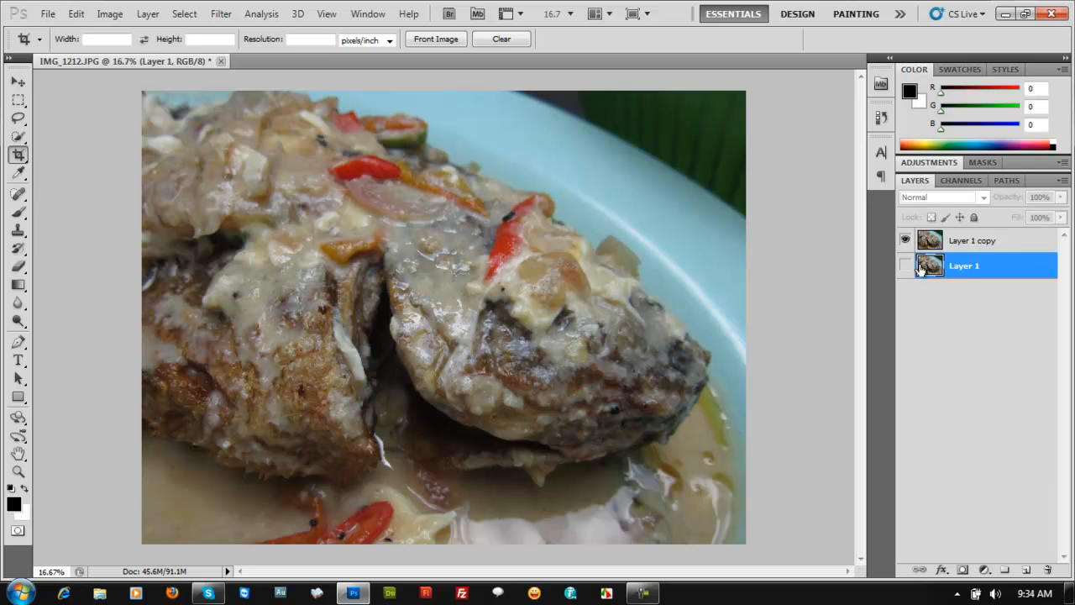
{"action": "left_click", "coordinate": [971, 244]}
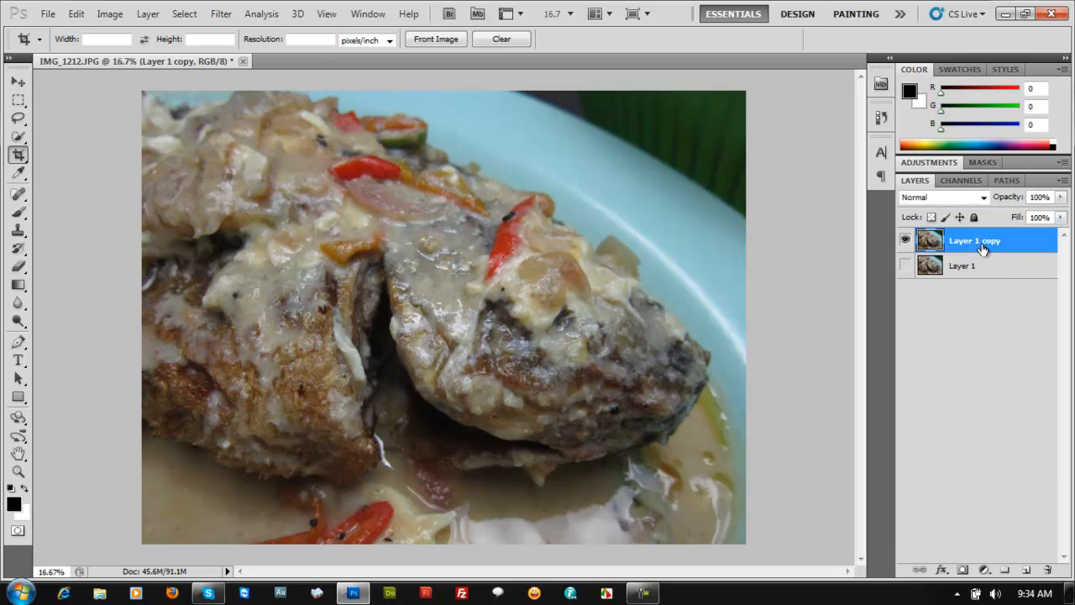
{"action": "double_click", "coordinate": [962, 266]}
{"action": "type", "text": "base"}
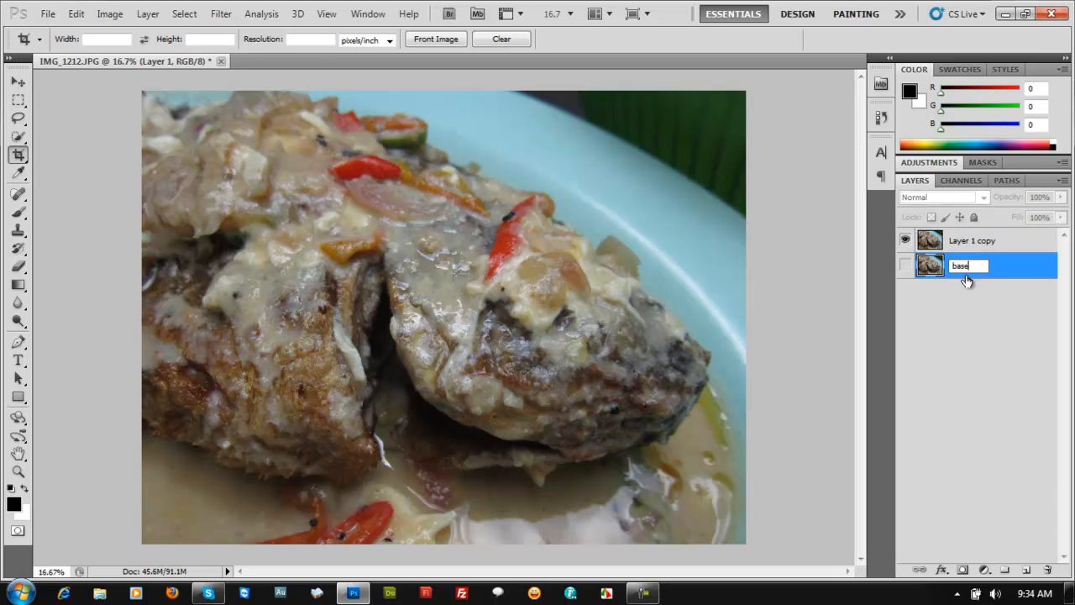
{"action": "key", "text": "Return"}
{"action": "double_click", "coordinate": [966, 241]}
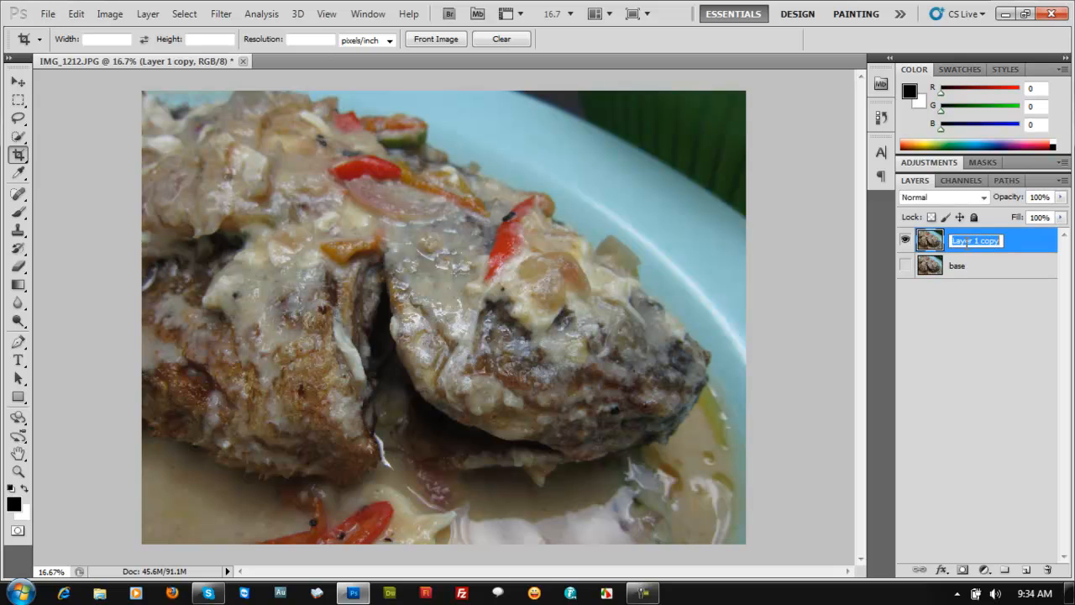
{"action": "type", "text": "layer1"}
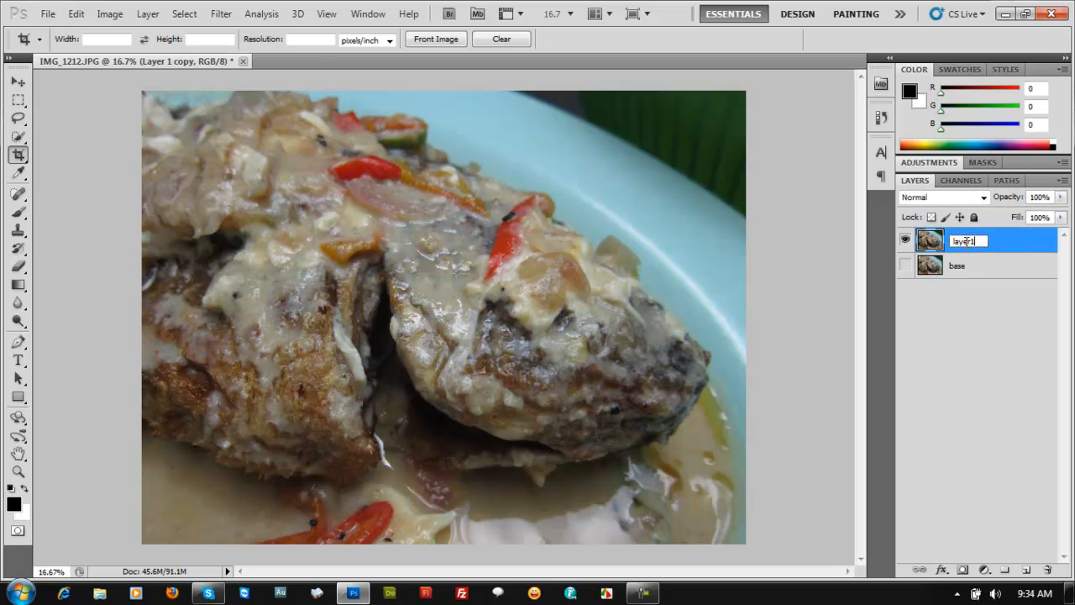
{"action": "key", "text": "Return"}
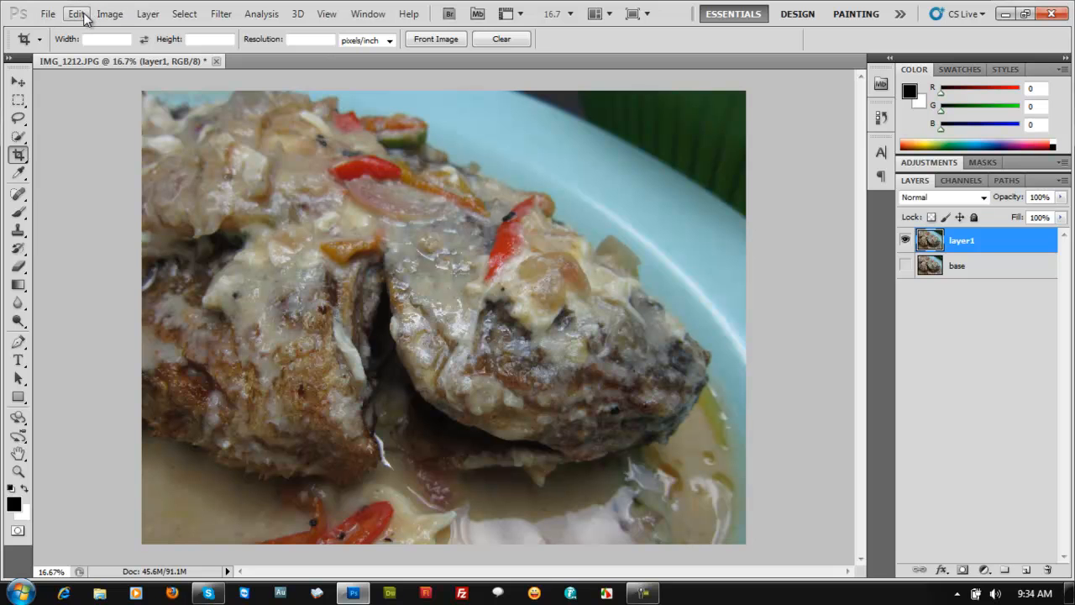
Step: Moderately increase the saturation of layer1 with a Hue/Saturation adjustment
{"action": "left_click", "coordinate": [109, 15]}
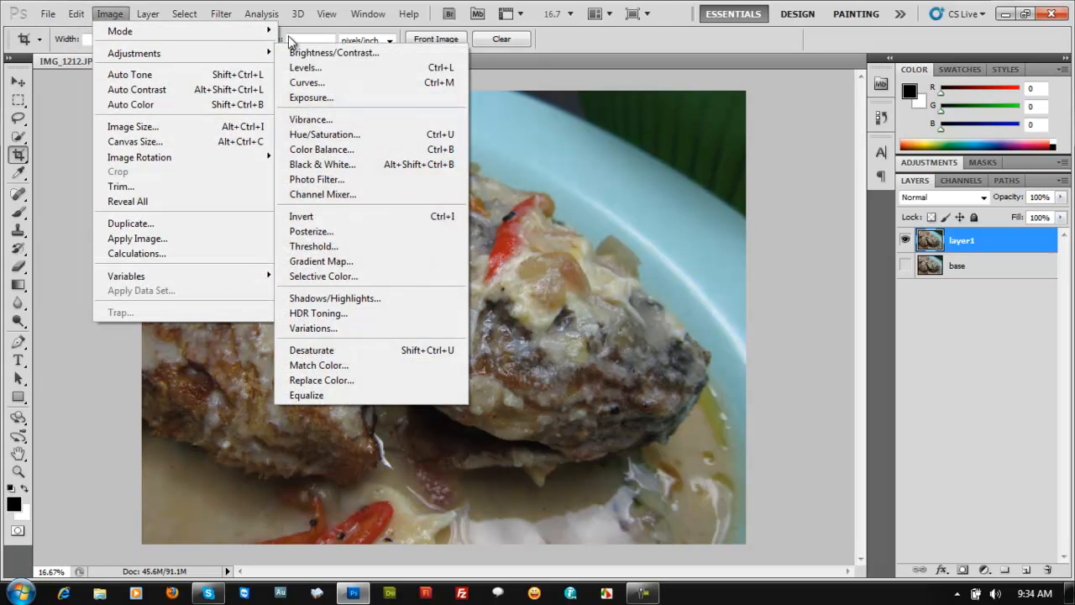
{"action": "mouse_move", "coordinate": [244, 58]}
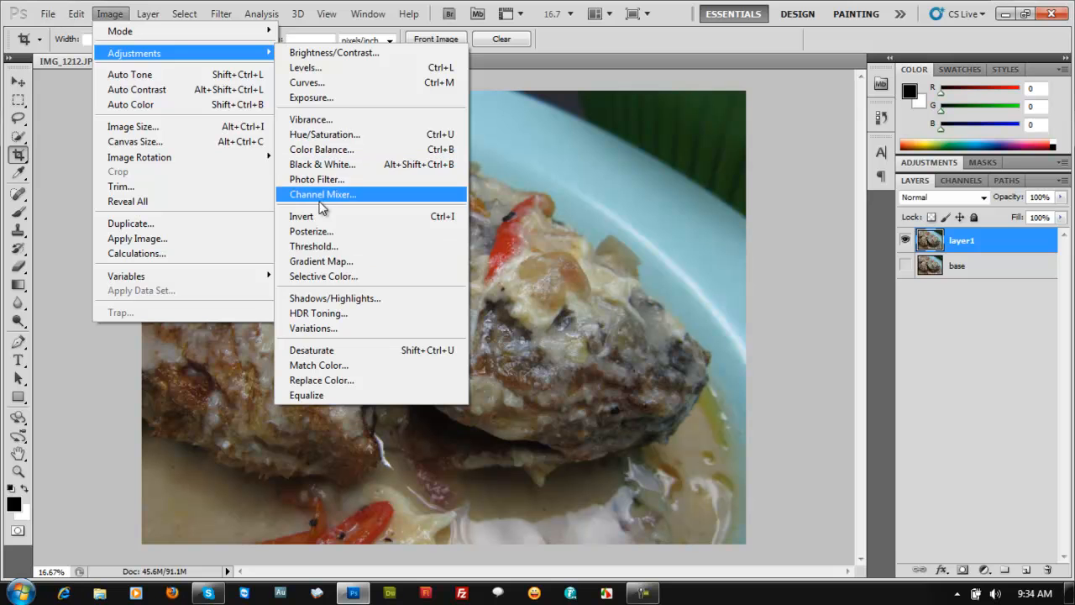
{"action": "left_click", "coordinate": [323, 147]}
{"action": "left_click_drag", "start_coordinate": [507, 108], "coordinate": [811, 121]}
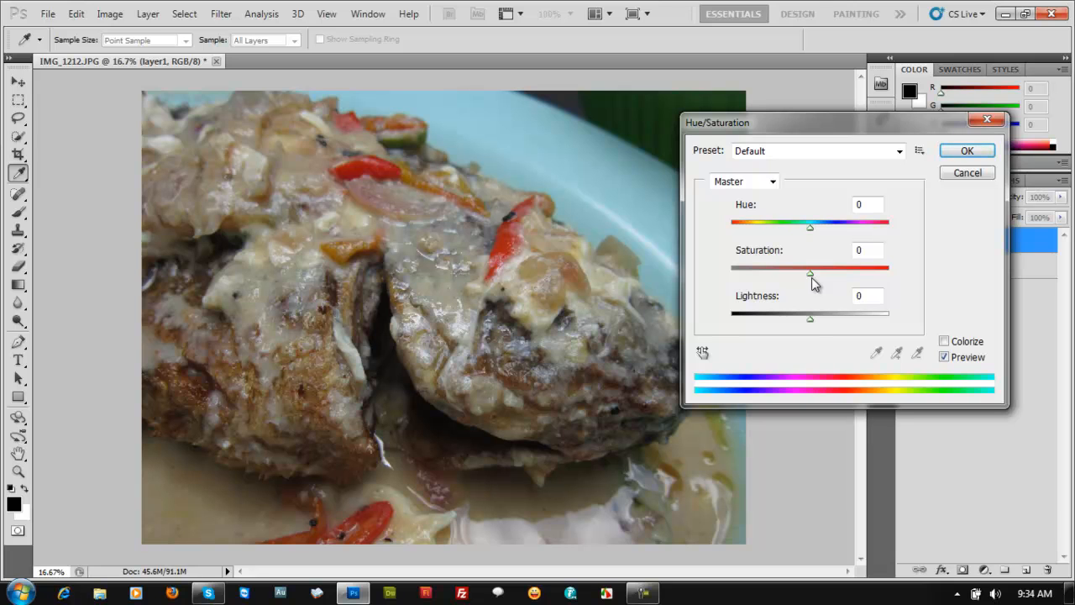
{"action": "mouse_move", "coordinate": [811, 273]}
{"action": "left_mouse_down"}
{"action": "mouse_move", "coordinate": [880, 277]}
{"action": "mouse_move", "coordinate": [812, 275]}
{"action": "left_mouse_up"}
{"action": "type", "text": "0"}
{"action": "left_click_drag", "start_coordinate": [810, 273], "coordinate": [838, 274]}
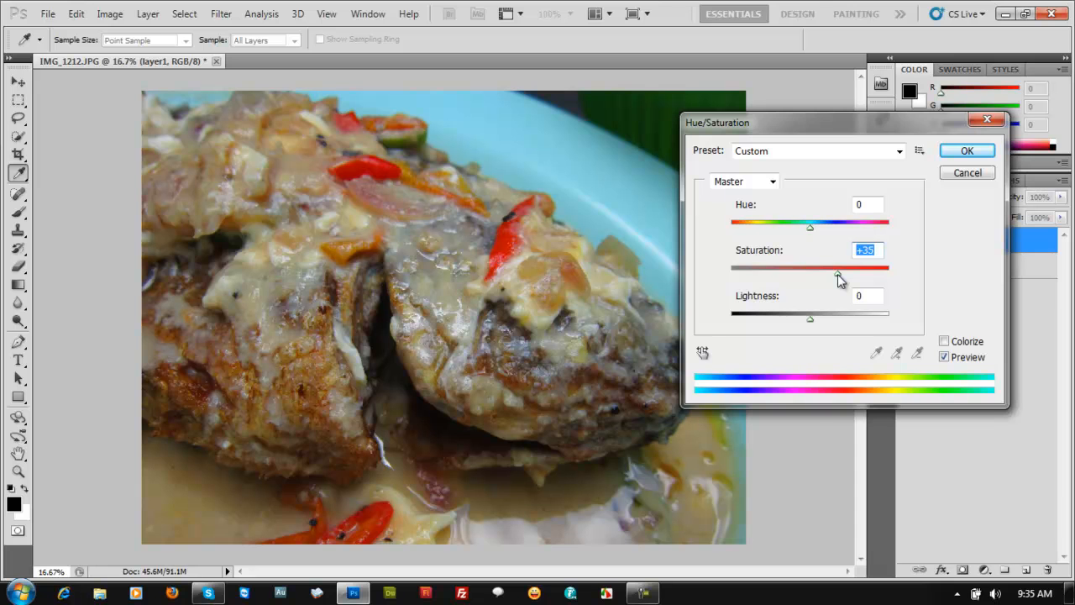
{"action": "mouse_move", "coordinate": [838, 274]}
{"action": "left_mouse_down"}
{"action": "mouse_move", "coordinate": [812, 276]}
{"action": "mouse_move", "coordinate": [857, 280]}
{"action": "mouse_move", "coordinate": [837, 283]}
{"action": "left_mouse_up"}
{"action": "left_click_drag", "start_coordinate": [836, 284], "coordinate": [836, 283]}
{"action": "left_click_drag", "start_coordinate": [834, 272], "coordinate": [829, 279]}
{"action": "left_click", "coordinate": [968, 151]}
{"action": "left_click", "coordinate": [968, 151]}
Step: Crop the image to trim a thin strip off all four sides
{"action": "key", "text": "c"}
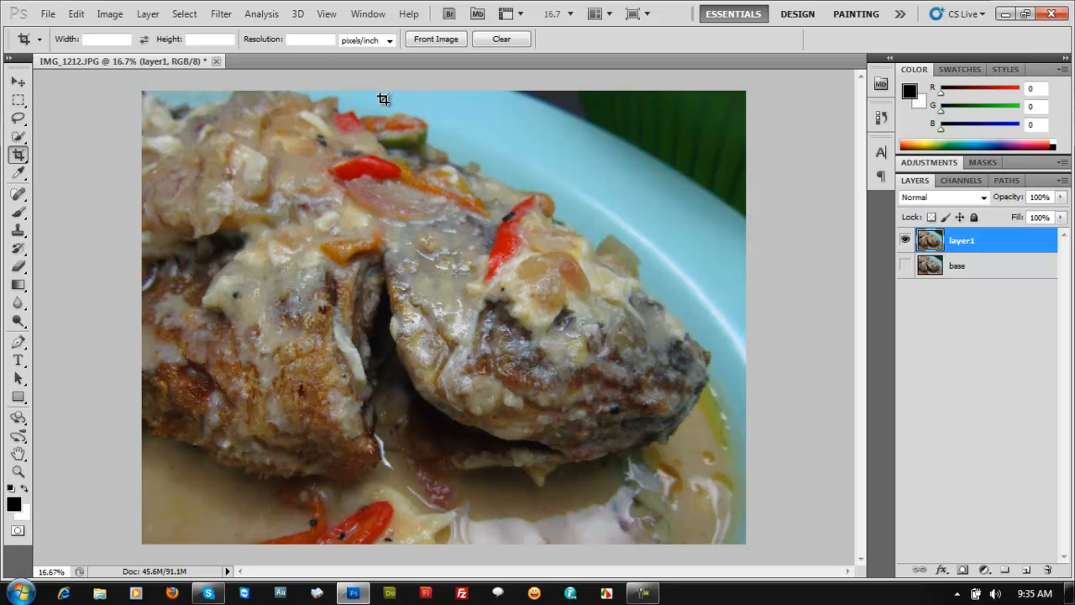
{"action": "left_click_drag", "start_coordinate": [134, 77], "coordinate": [739, 539]}
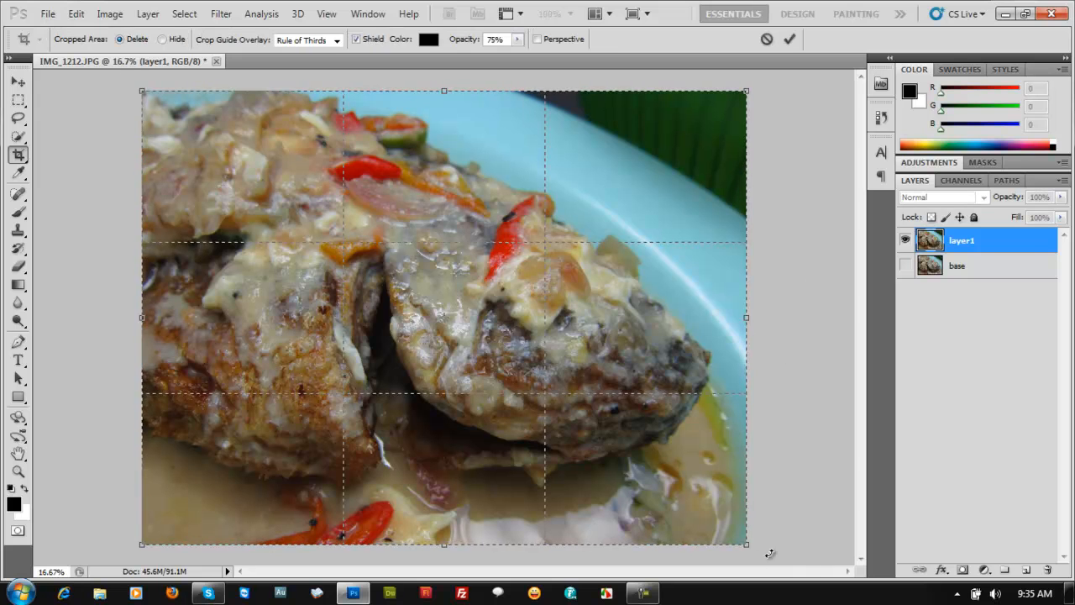
{"action": "double_click", "coordinate": [705, 322]}
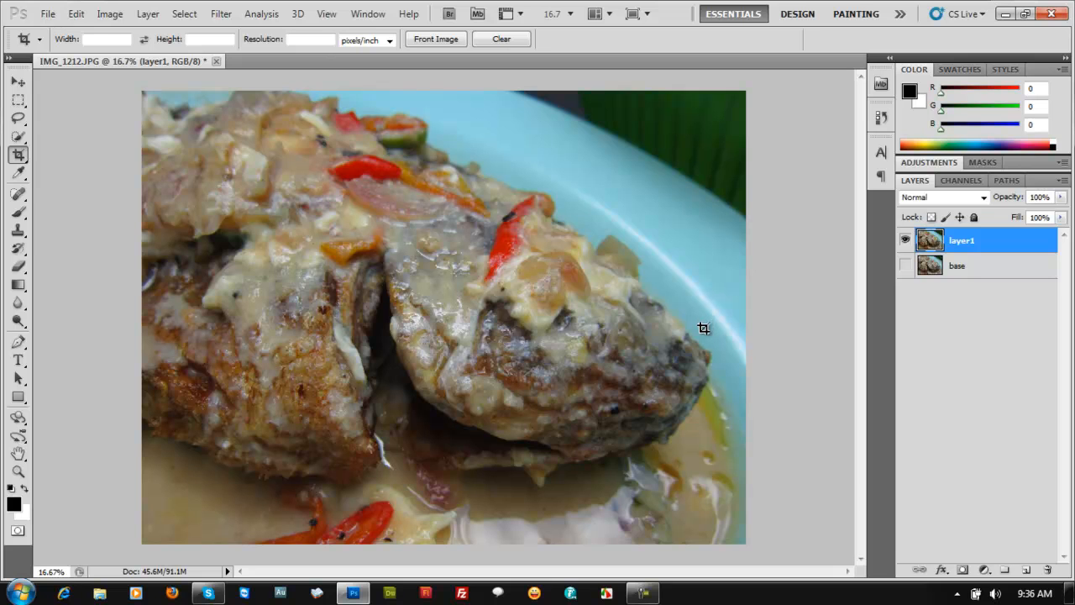
{"action": "left_click_drag", "start_coordinate": [120, 80], "coordinate": [740, 540]}
{"action": "left_click_drag", "start_coordinate": [143, 92], "coordinate": [152, 98]}
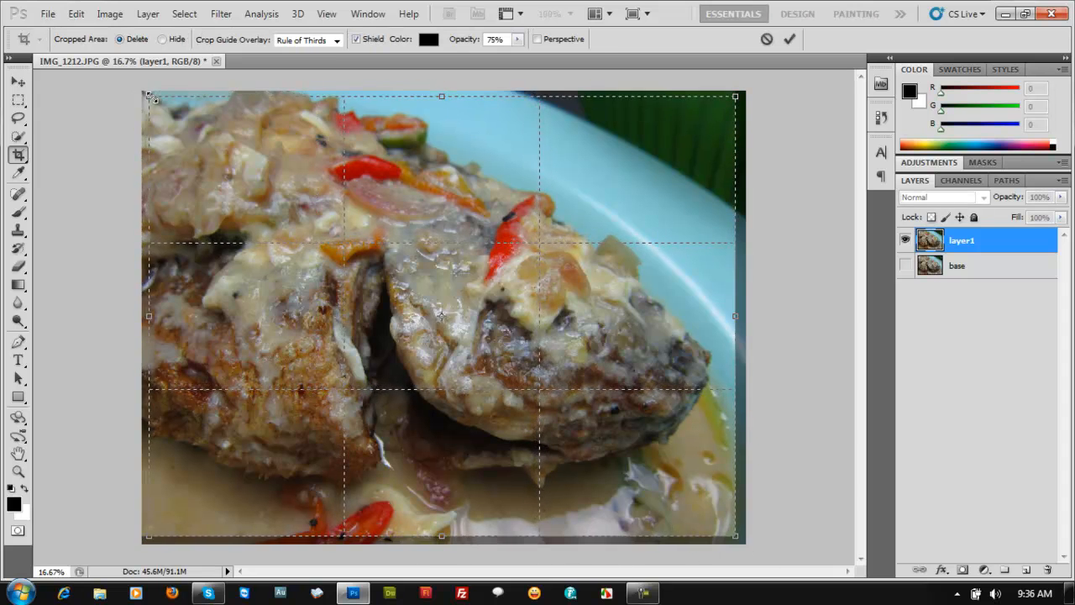
{"action": "key", "text": "Return"}
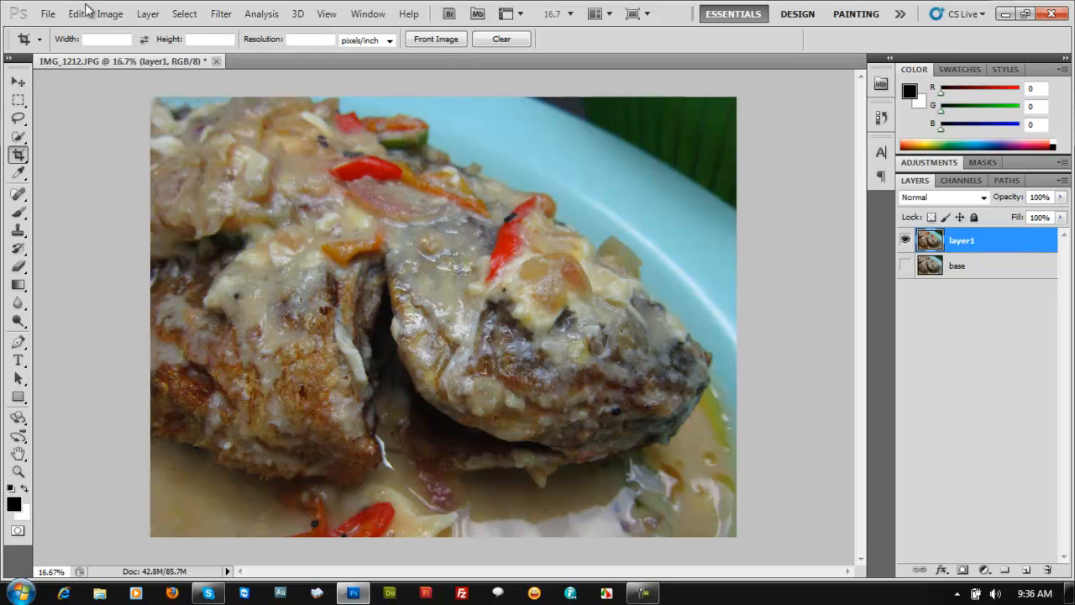
Step: Open an Exposure adjustment for layer1 and place its dialog mostly clear of the fish
{"action": "left_click", "coordinate": [120, 14]}
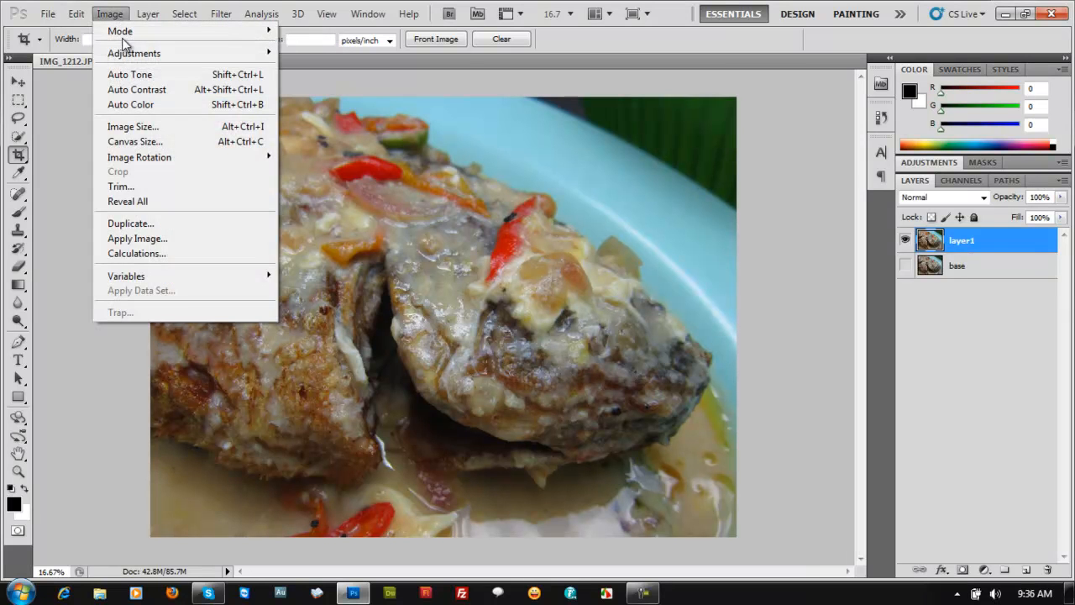
{"action": "mouse_move", "coordinate": [124, 55]}
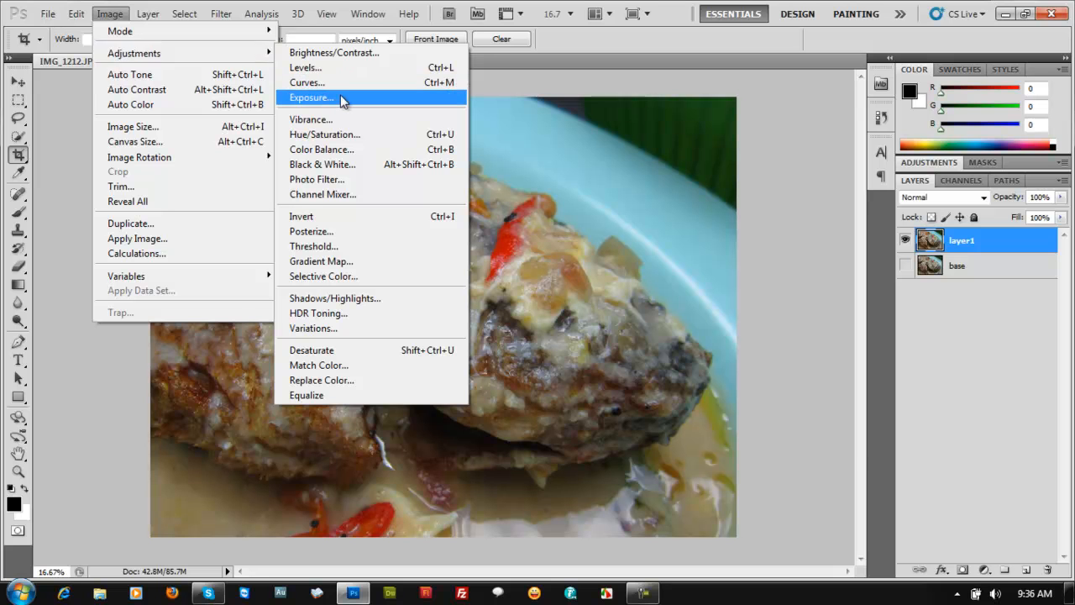
{"action": "left_click", "coordinate": [342, 98]}
{"action": "left_click_drag", "start_coordinate": [720, 268], "coordinate": [736, 189]}
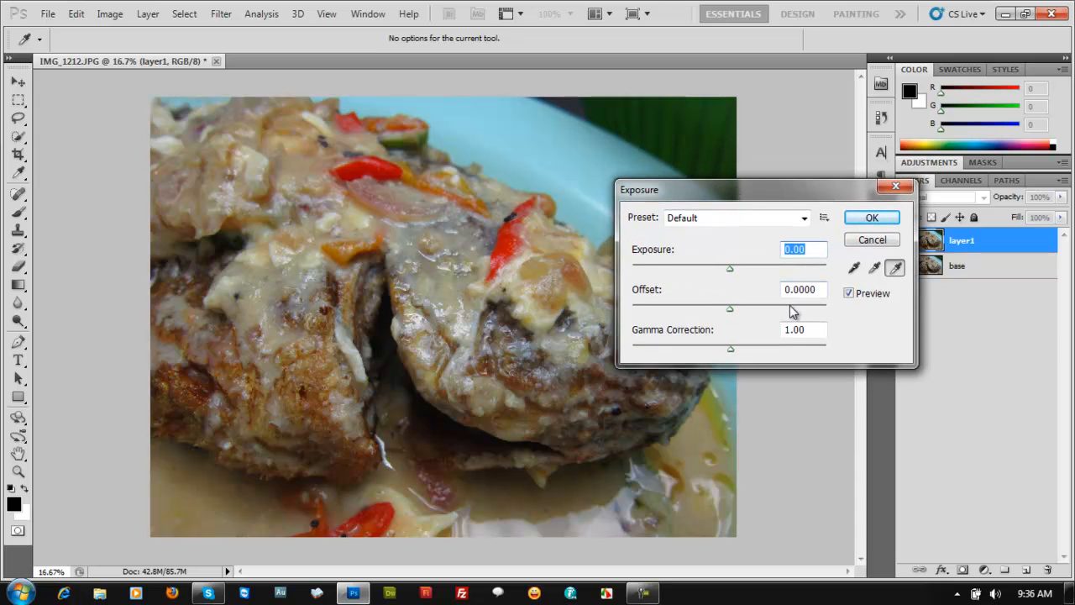
{"action": "left_click_drag", "start_coordinate": [673, 189], "coordinate": [734, 122]}
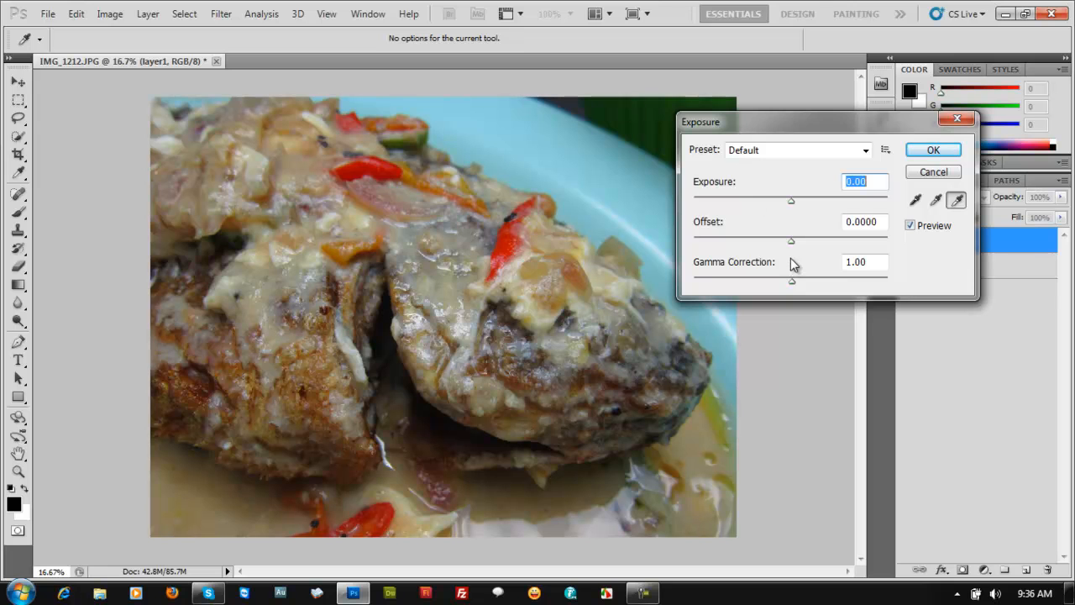
{"action": "mouse_move", "coordinate": [754, 125]}
{"action": "left_mouse_down"}
{"action": "mouse_move", "coordinate": [759, 144]}
{"action": "mouse_move", "coordinate": [744, 109]}
{"action": "mouse_move", "coordinate": [743, 132]}
{"action": "left_mouse_up"}
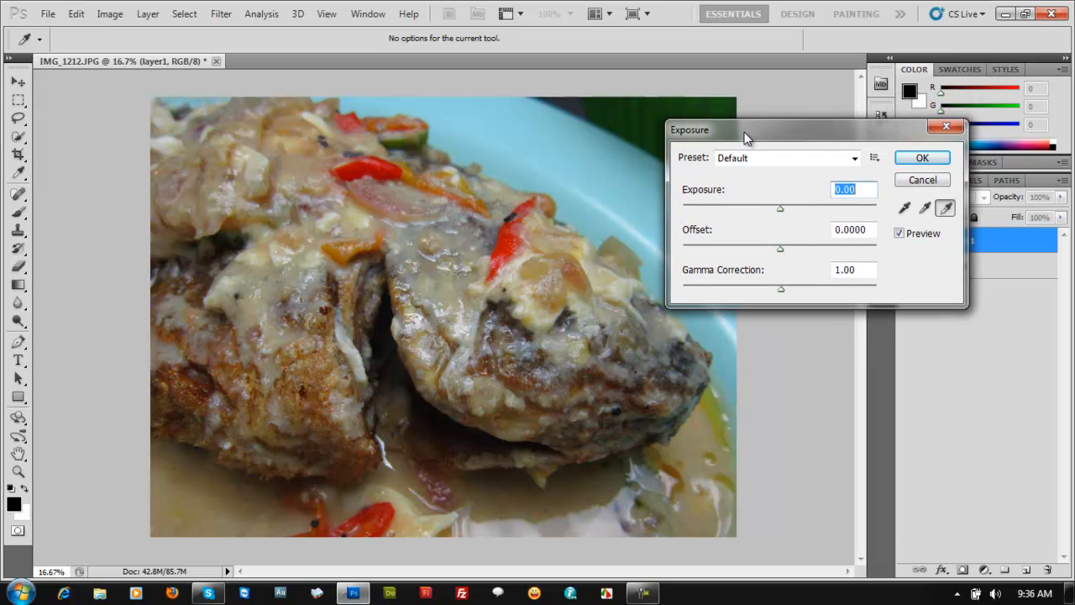
Step: Try several negative offset values in the Exposure adjustment, including -0.1898, -0.0224, -0.0050 and -0.0100
{"action": "left_click_drag", "start_coordinate": [780, 247], "coordinate": [744, 252]}
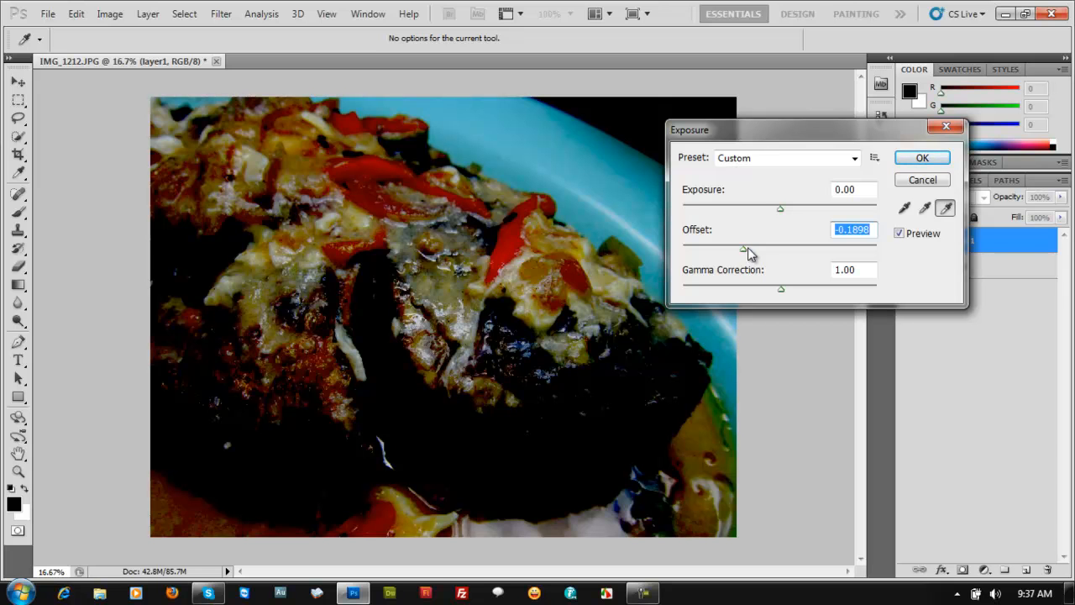
{"action": "left_click_drag", "start_coordinate": [750, 248], "coordinate": [775, 249]}
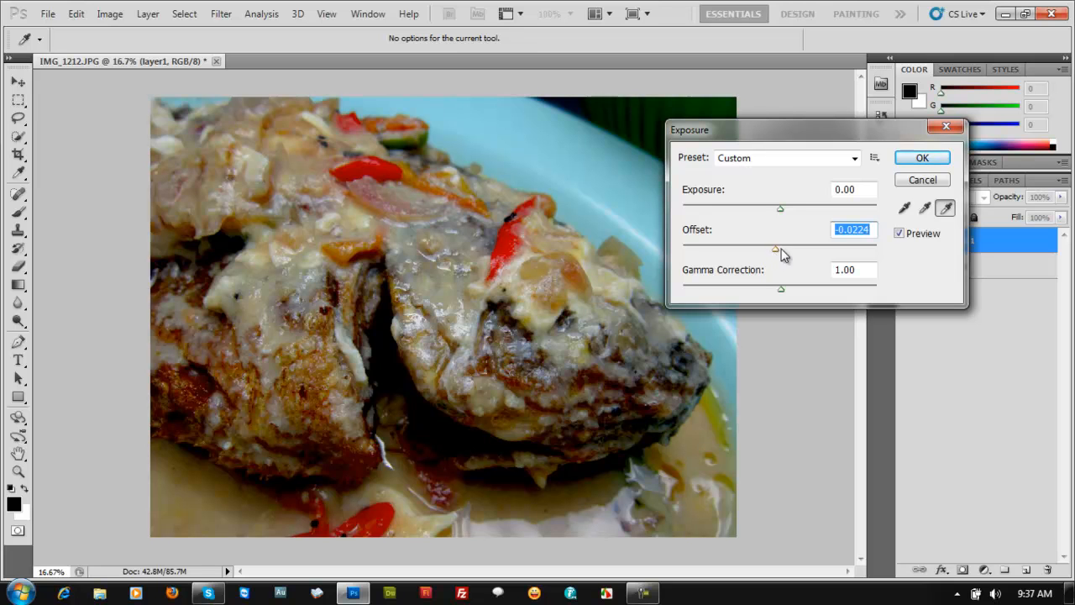
{"action": "left_click_drag", "start_coordinate": [852, 230], "coordinate": [881, 232]}
{"action": "type", "text": "0"}
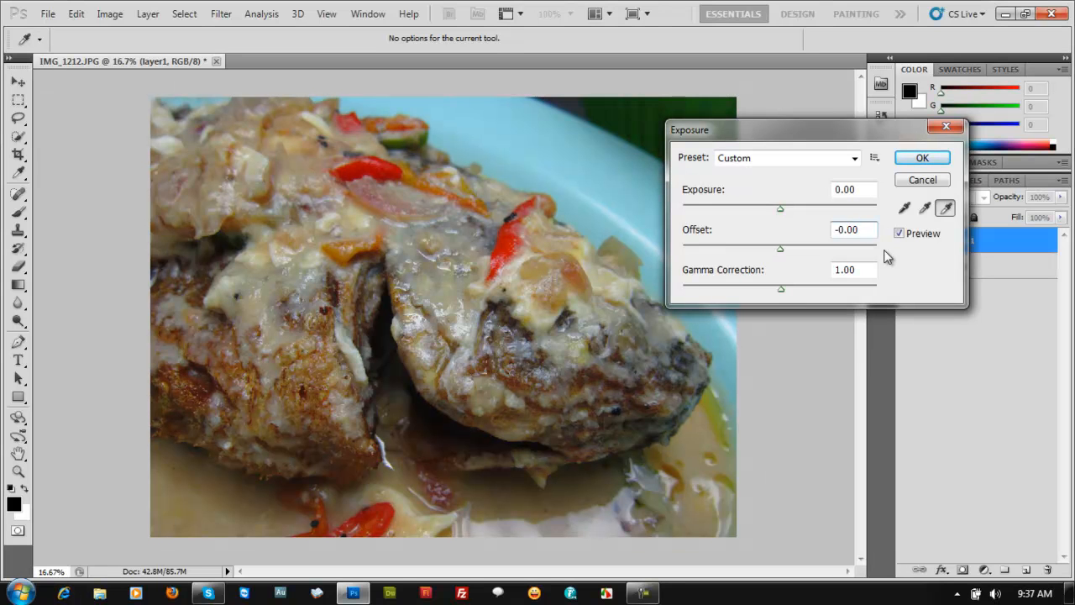
{"action": "type", "text": "50"}
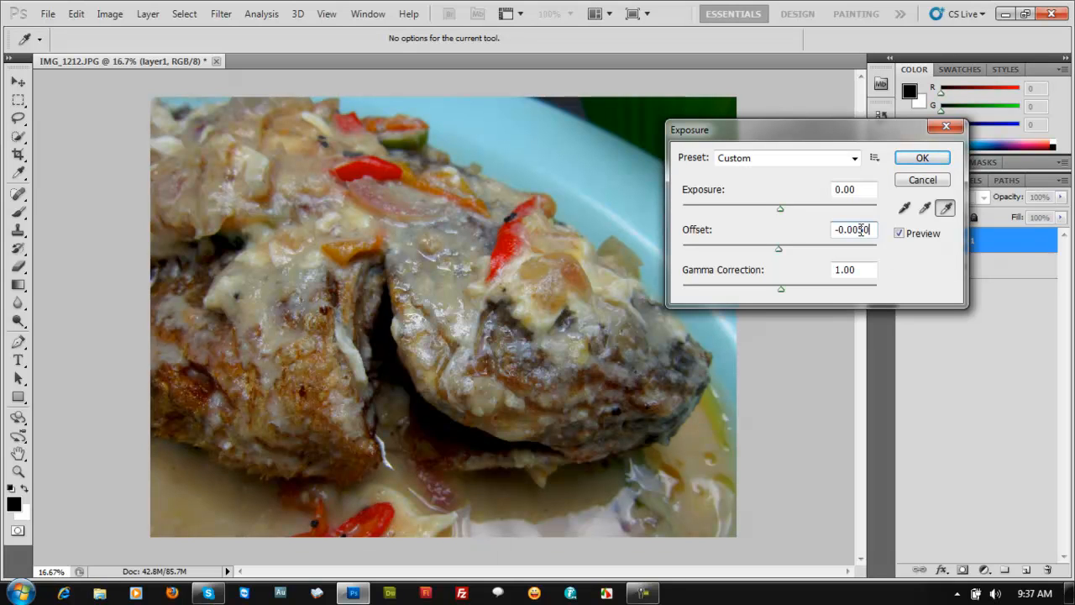
{"action": "left_click_drag", "start_coordinate": [853, 230], "coordinate": [884, 234]}
{"action": "type", "text": "10"}
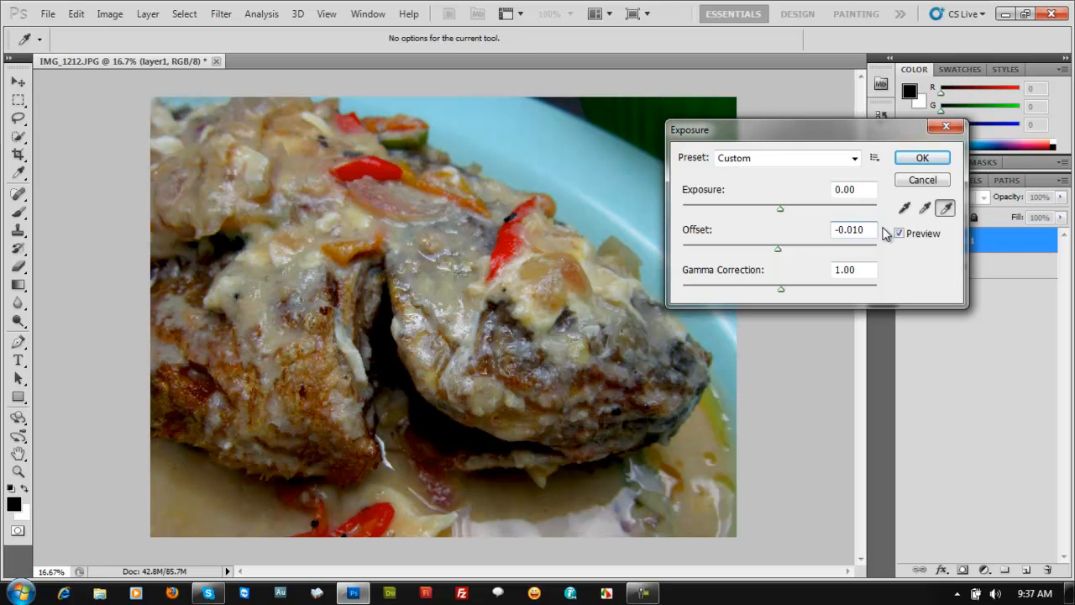
{"action": "left_click_drag", "start_coordinate": [854, 229], "coordinate": [874, 231]}
{"action": "left_click", "coordinate": [875, 231]}
Step: Apply the adjustment to layer1 with exposure +0.24, offset -0.0143 and gamma correction 0.91
{"action": "mouse_move", "coordinate": [781, 210]}
{"action": "left_mouse_down"}
{"action": "mouse_move", "coordinate": [798, 215]}
{"action": "mouse_move", "coordinate": [773, 213]}
{"action": "mouse_move", "coordinate": [789, 211]}
{"action": "left_mouse_up"}
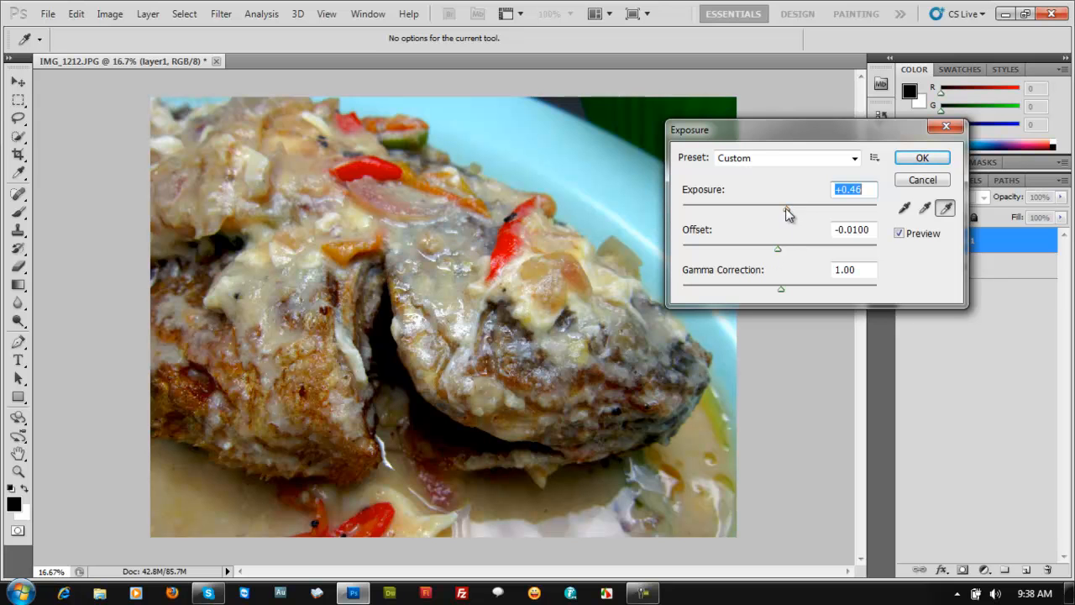
{"action": "left_click_drag", "start_coordinate": [786, 210], "coordinate": [783, 209]}
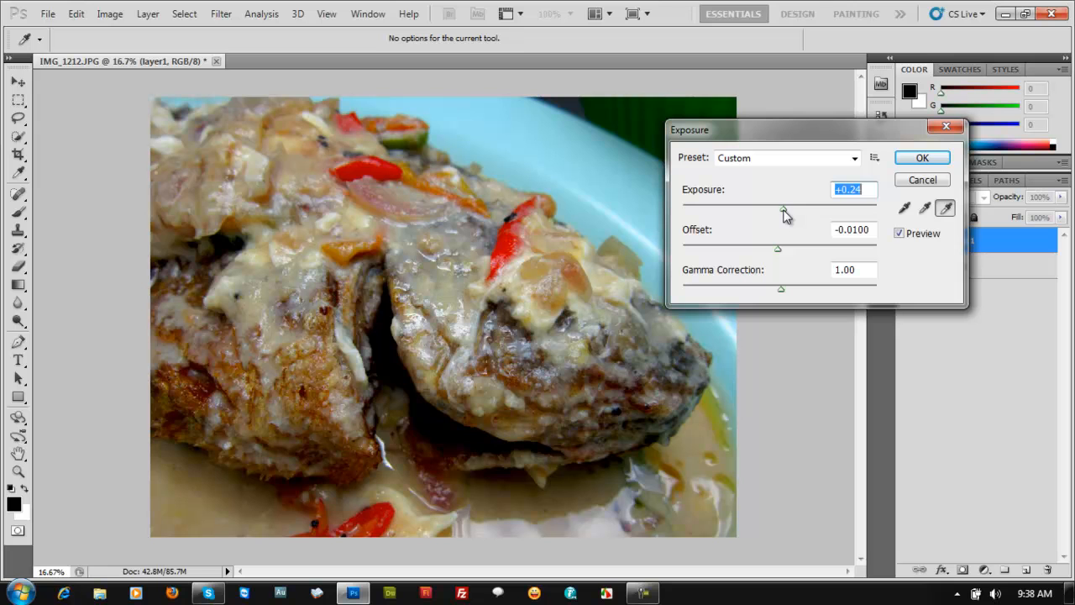
{"action": "left_click", "coordinate": [778, 249]}
{"action": "left_click_drag", "start_coordinate": [778, 249], "coordinate": [777, 249]}
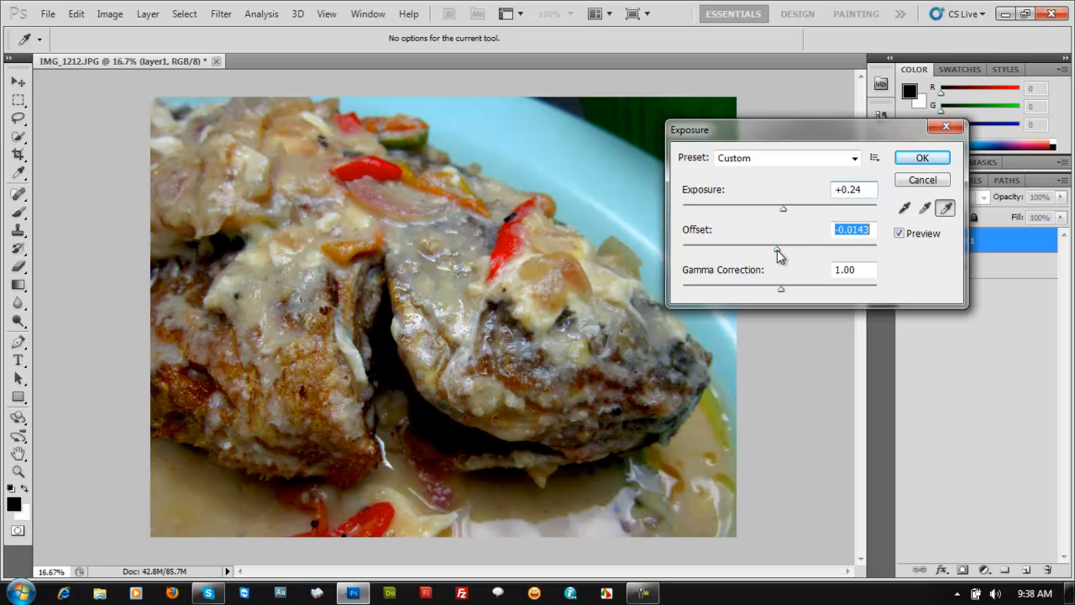
{"action": "left_click_drag", "start_coordinate": [784, 292], "coordinate": [788, 294]}
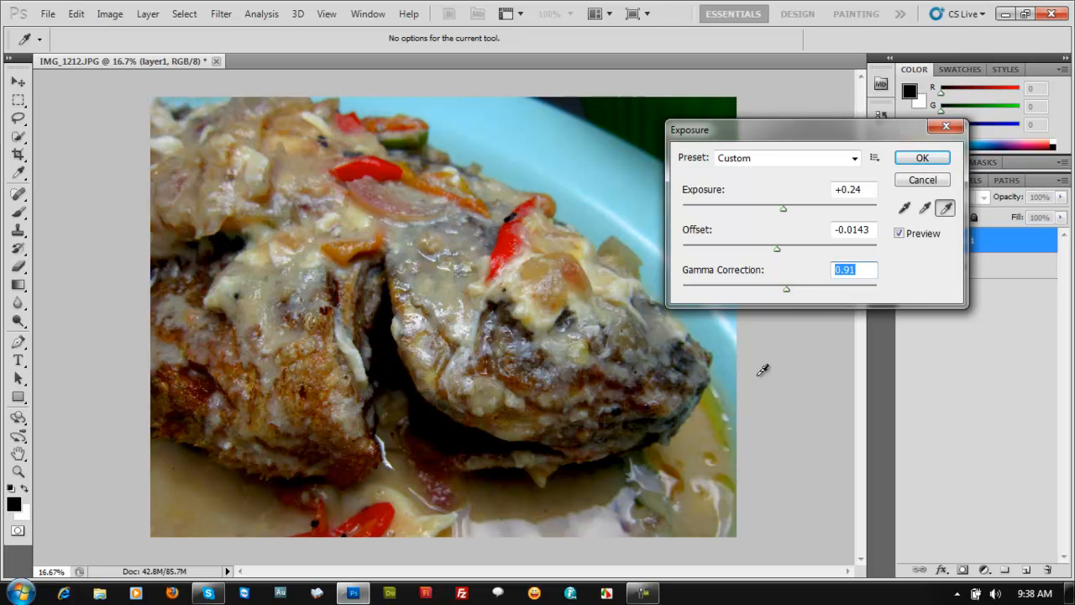
{"action": "left_click", "coordinate": [922, 159]}
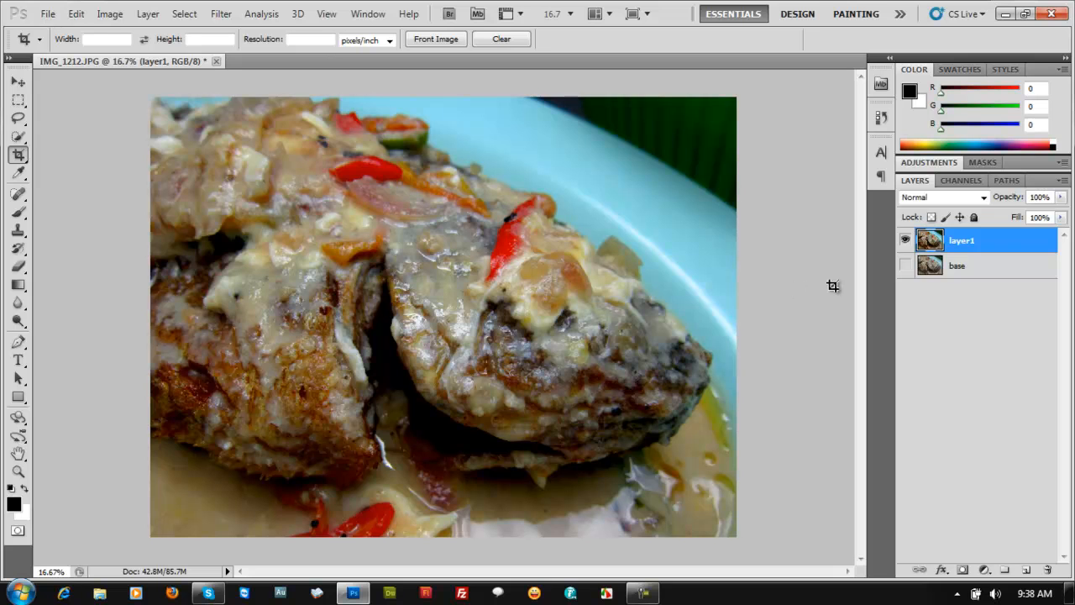
Step: Show and select the base layer, and toggle layer1's visibility to compare the edited photo with the original
{"action": "left_click", "coordinate": [906, 267]}
{"action": "left_click", "coordinate": [966, 271]}
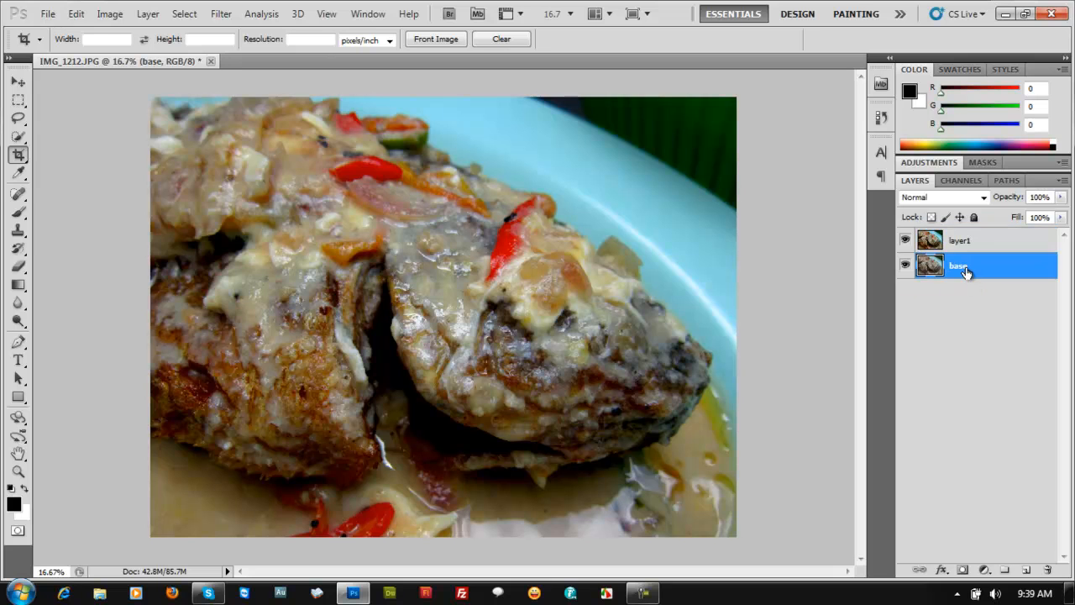
{"action": "left_click", "coordinate": [906, 242]}
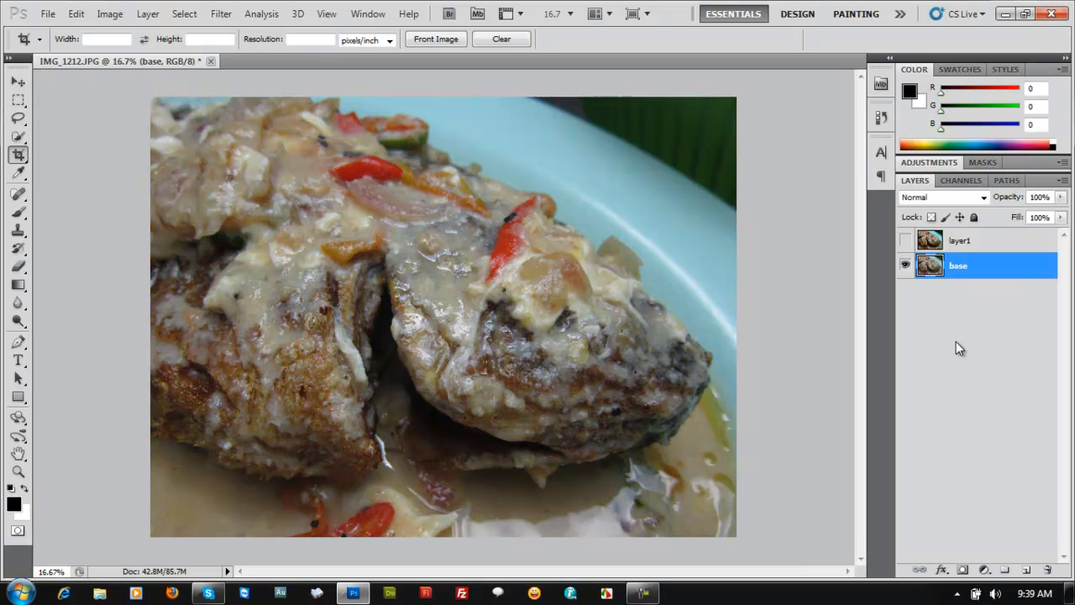
{"action": "left_click", "coordinate": [905, 242]}
{"action": "left_click", "coordinate": [906, 242]}
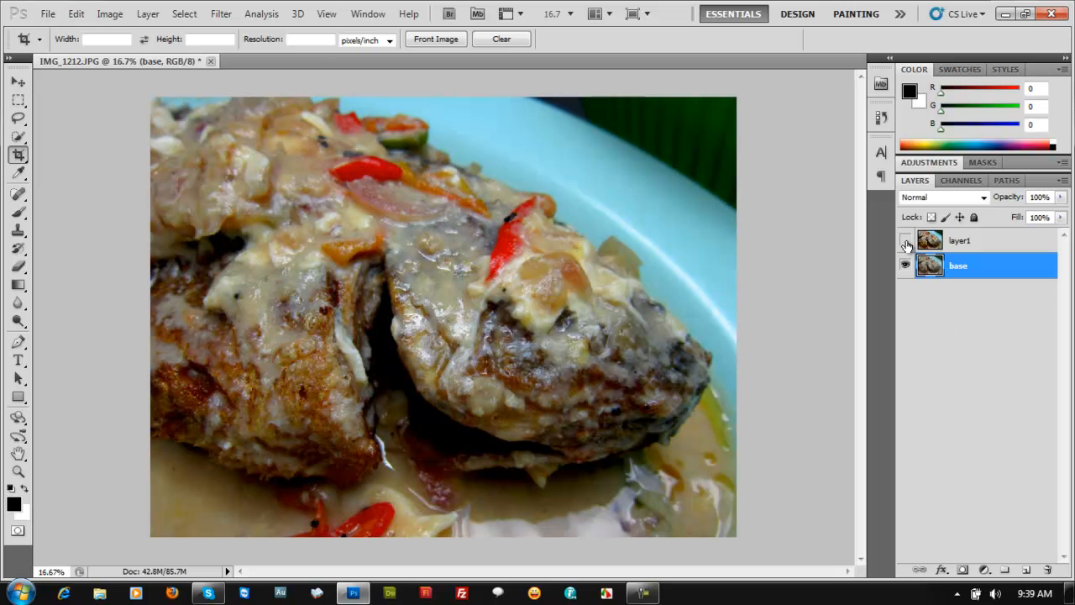
{"action": "left_click", "coordinate": [906, 242]}
{"action": "left_click", "coordinate": [906, 242]}
{"action": "left_click", "coordinate": [905, 242]}
{"action": "left_click", "coordinate": [906, 242]}
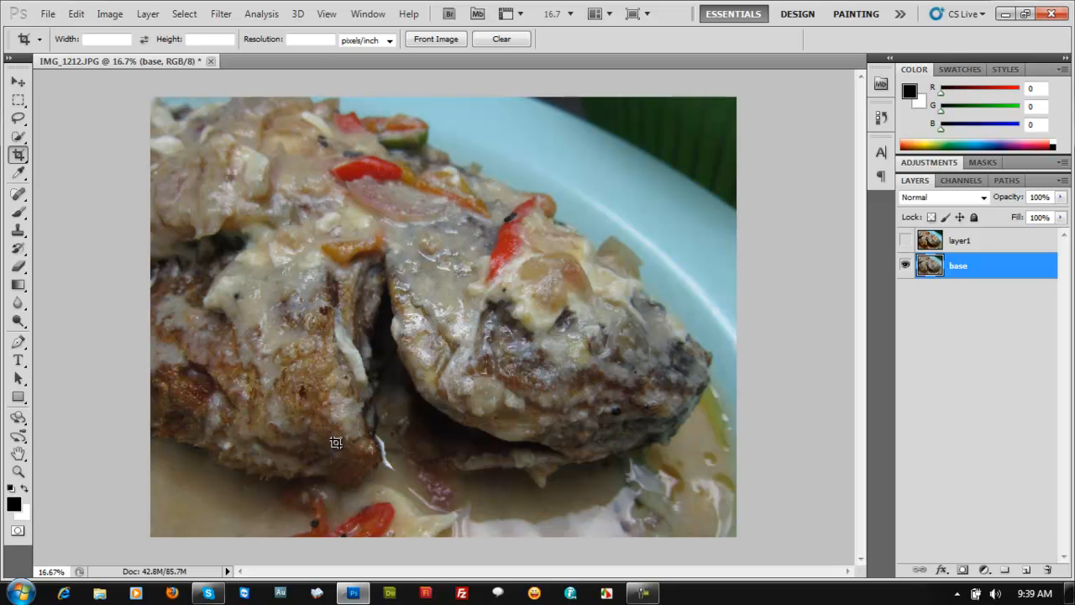
{"action": "left_click", "coordinate": [906, 241]}
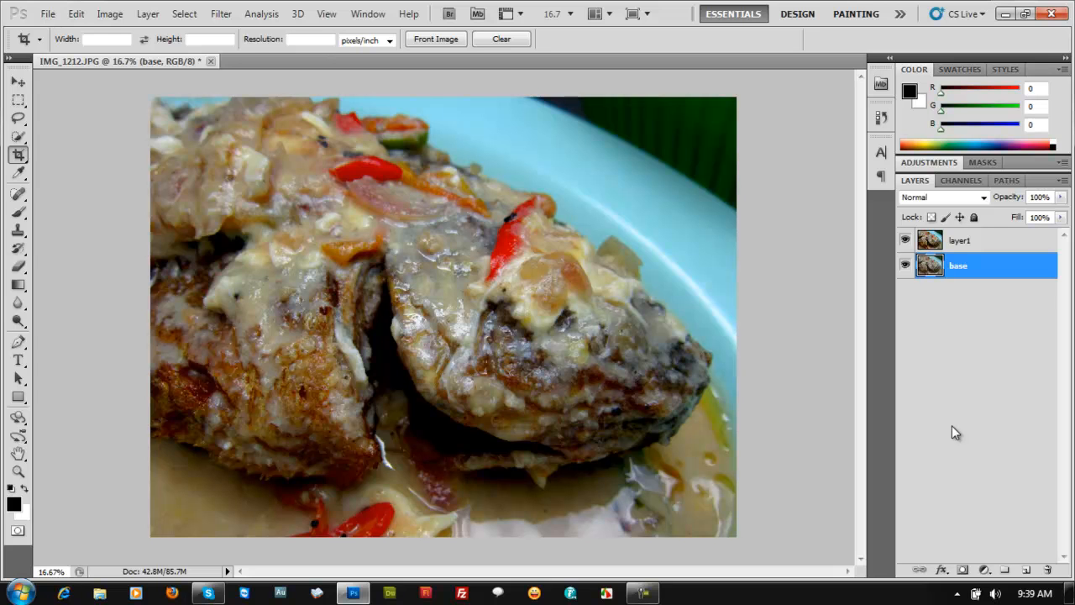
Step: Examine the fish up close at 33.3% zoom, comparing its details with layer1 hidden and shown
{"action": "key", "text": "ctrl+plus"}
{"action": "key", "text": "ctrl+plus"}
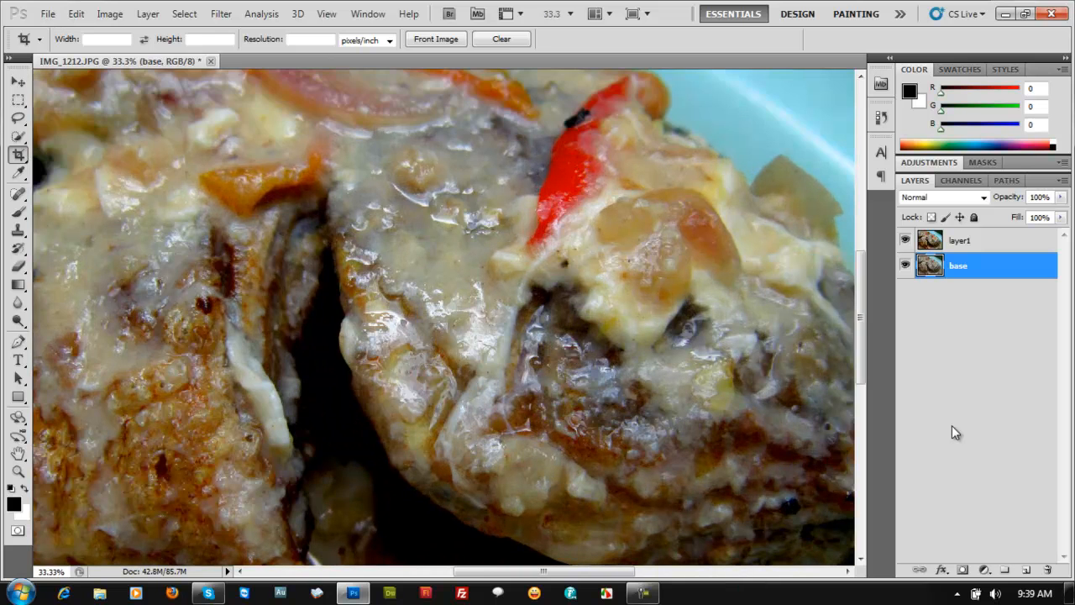
{"action": "scroll", "coordinate": [631, 381], "scroll_direction": "down", "scroll_amount": 5}
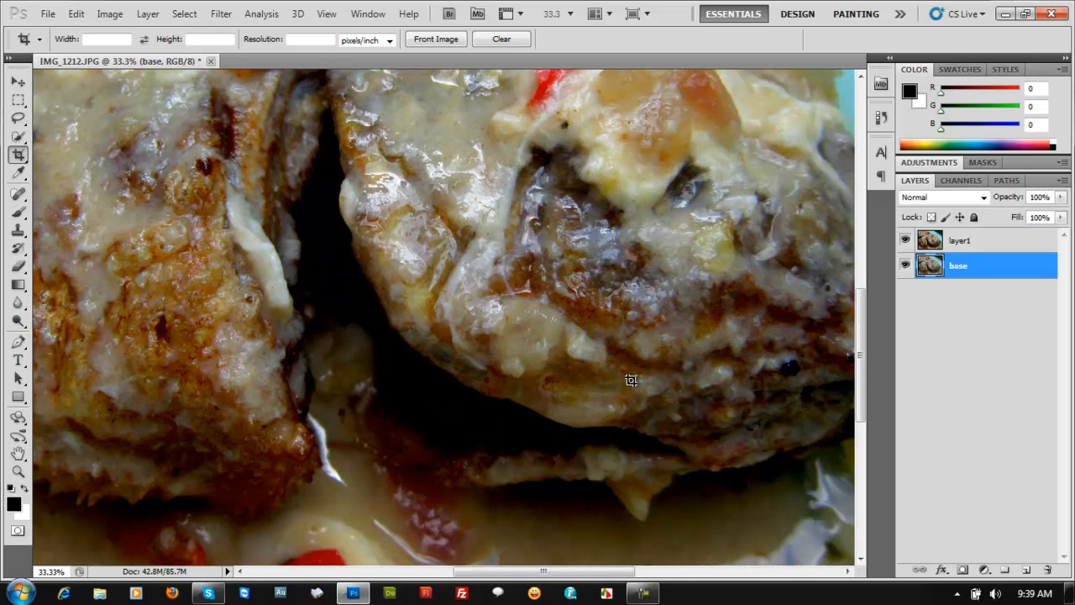
{"action": "left_click_drag", "start_coordinate": [550, 578], "coordinate": [581, 578]}
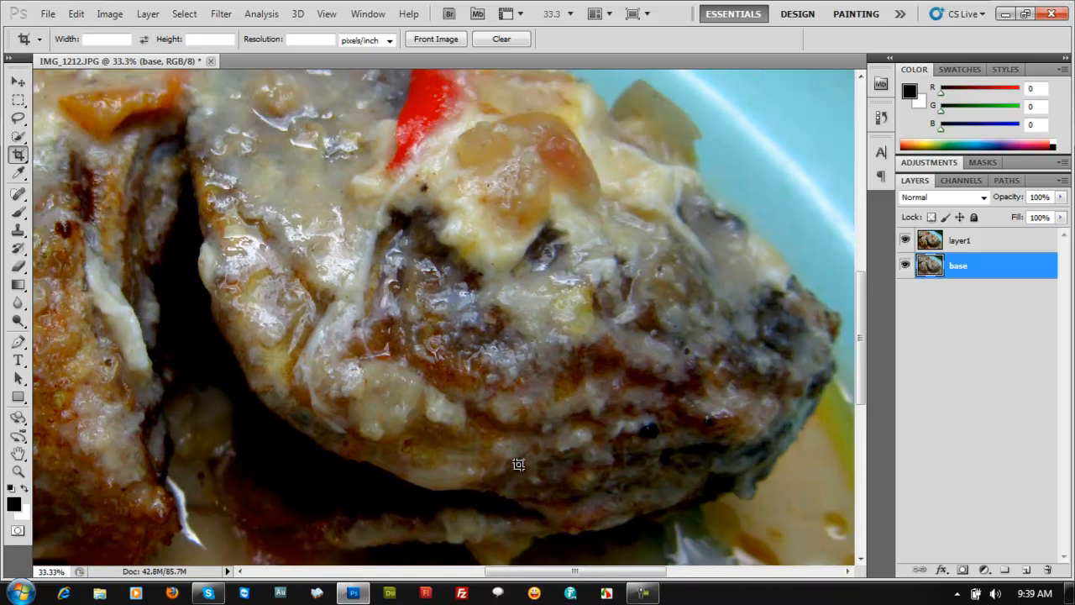
{"action": "scroll", "coordinate": [518, 465], "scroll_direction": "up", "scroll_amount": 2}
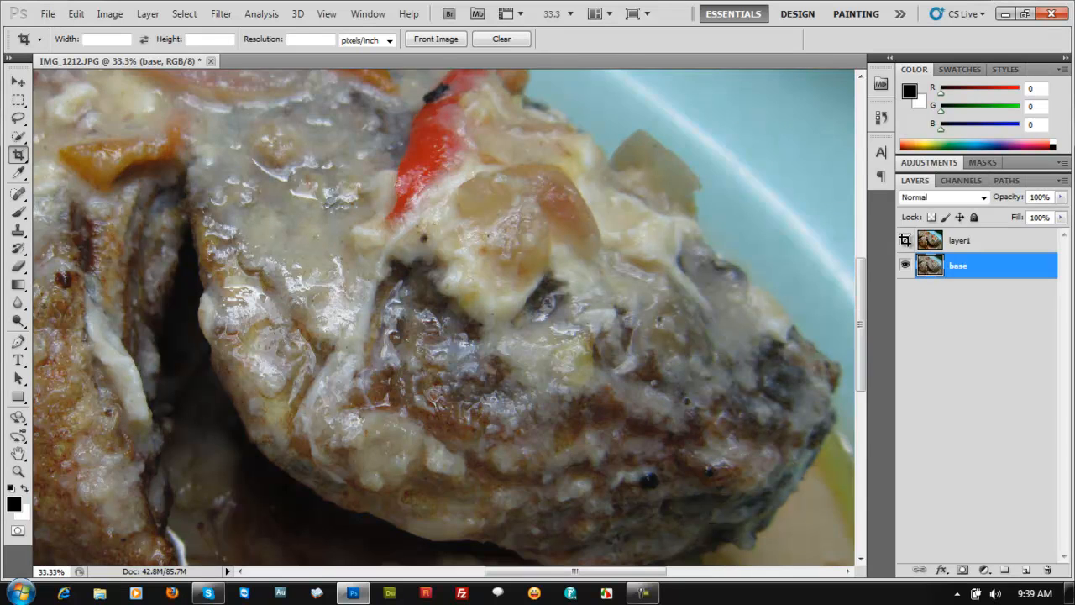
{"action": "scroll", "coordinate": [504, 386], "scroll_direction": "down", "scroll_amount": 6}
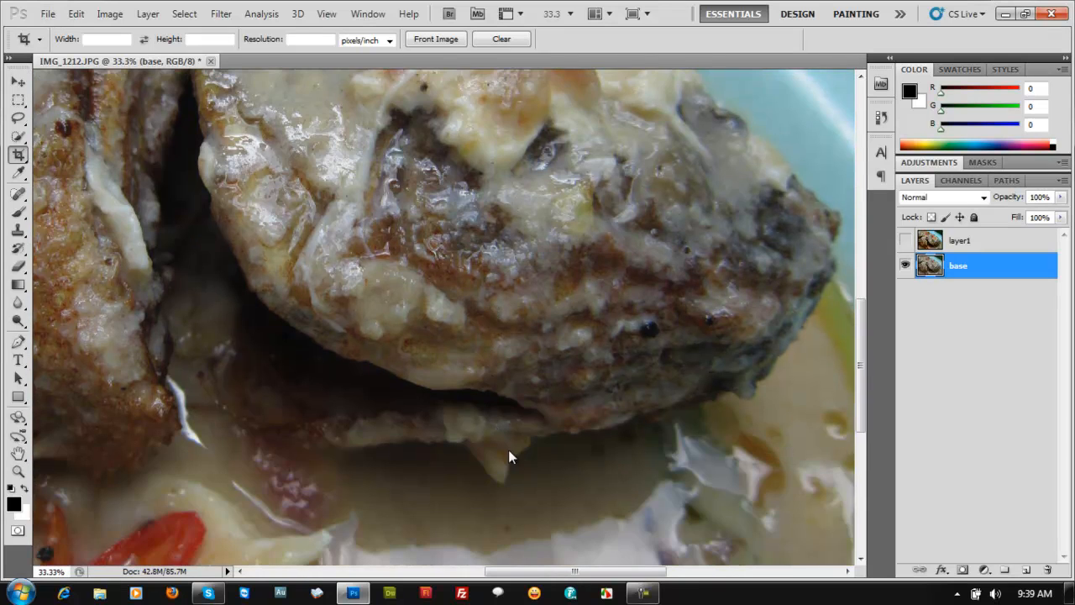
{"action": "left_click_drag", "start_coordinate": [576, 572], "coordinate": [487, 575]}
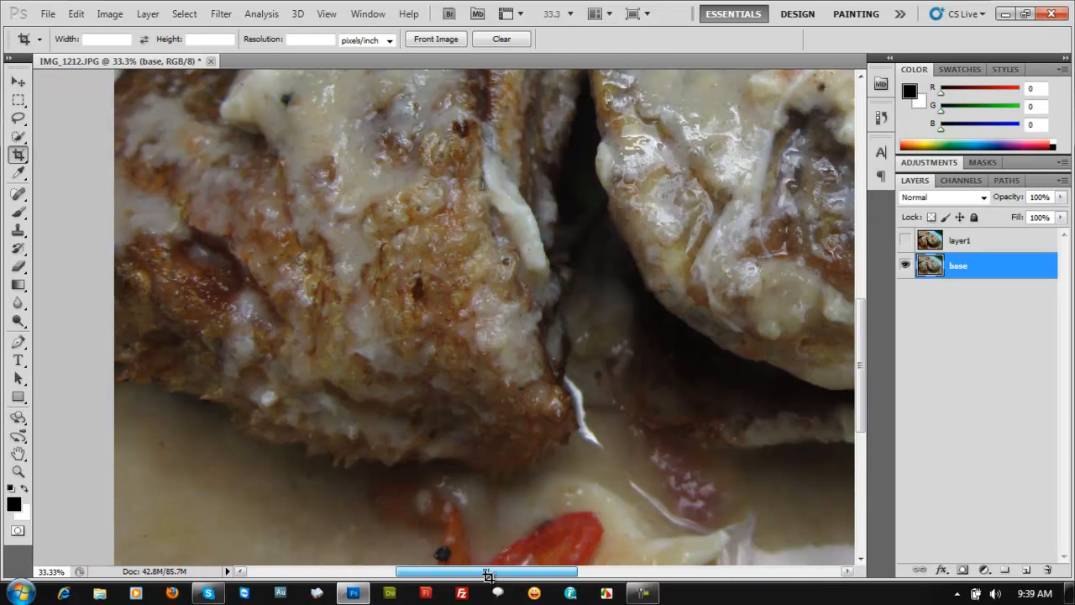
{"action": "scroll", "coordinate": [619, 422], "scroll_direction": "up", "scroll_amount": 1}
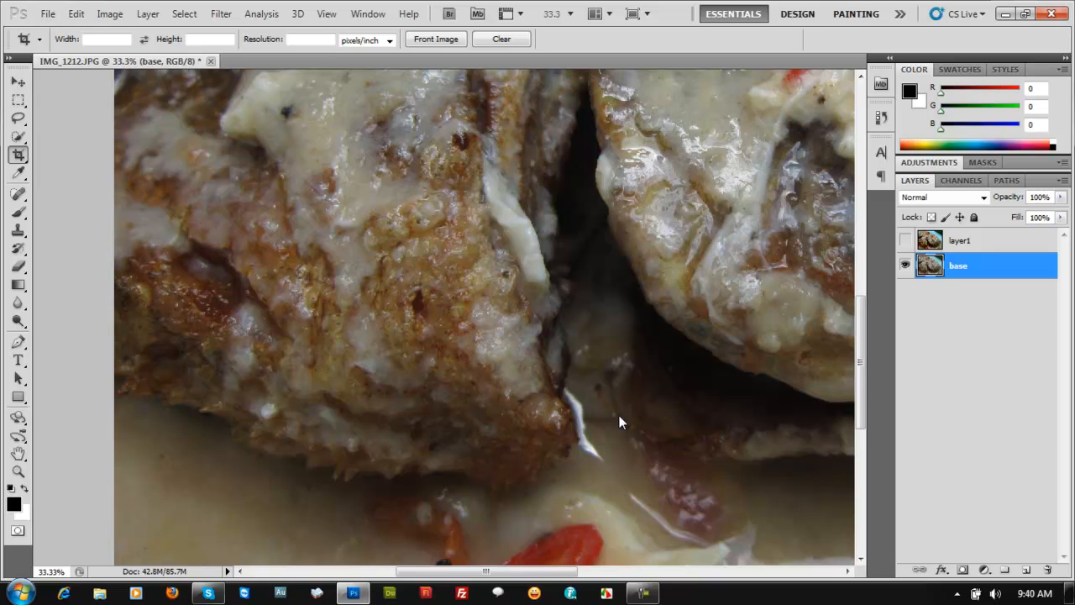
{"action": "left_click", "coordinate": [905, 242]}
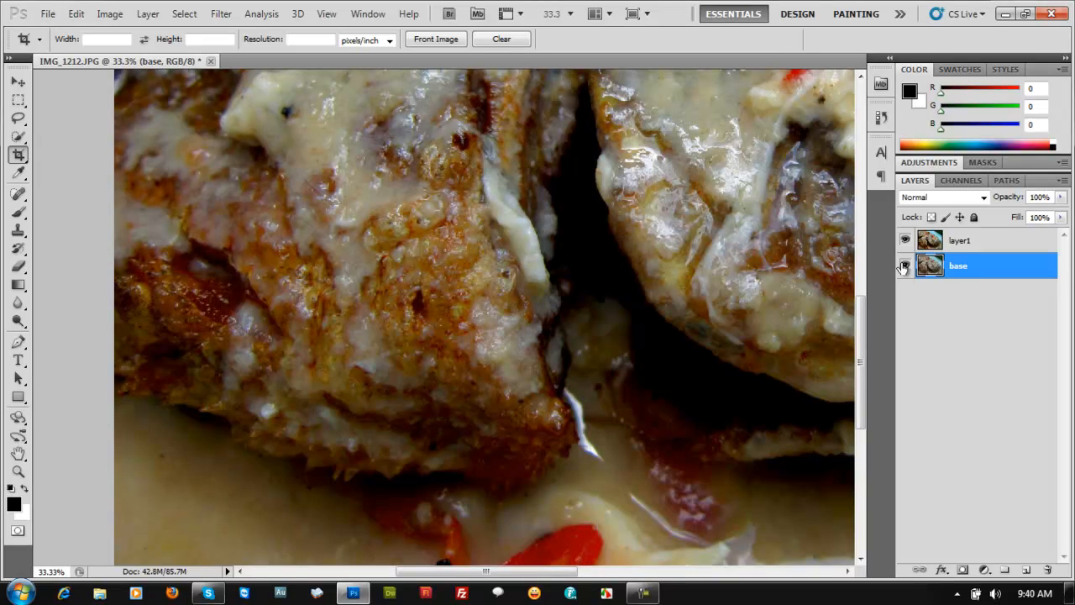
{"action": "left_click", "coordinate": [905, 241]}
{"action": "left_click", "coordinate": [905, 242]}
{"action": "key", "text": "ctrl+minus"}
{"action": "key", "text": "ctrl+minus"}
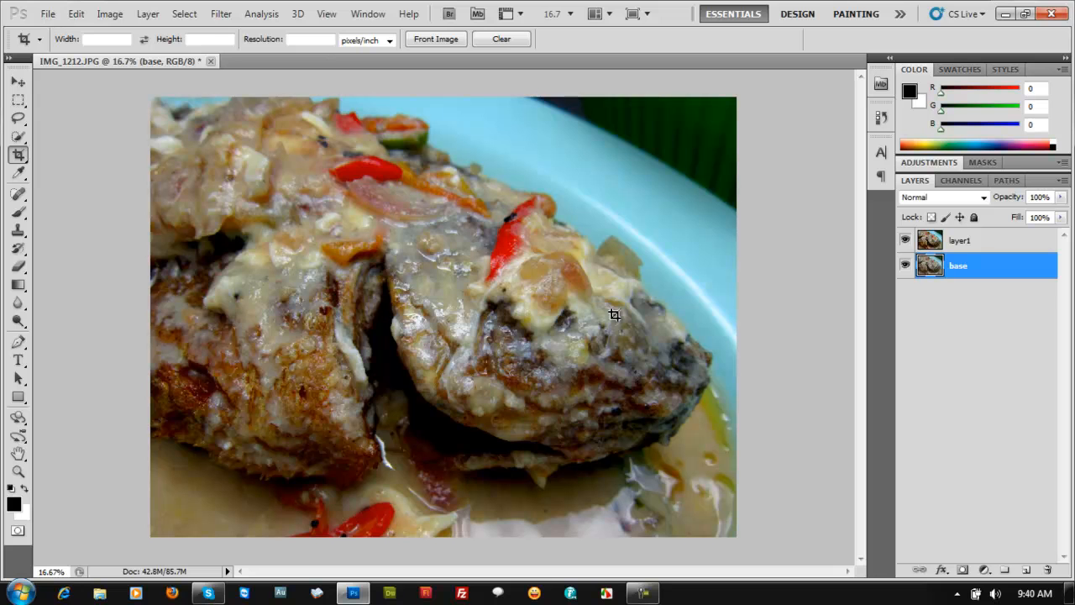
Step: Resize the image to 1024 pixels wide with constrained proportions and bicubic resampling
{"action": "key", "text": "ctrl+alt+i"}
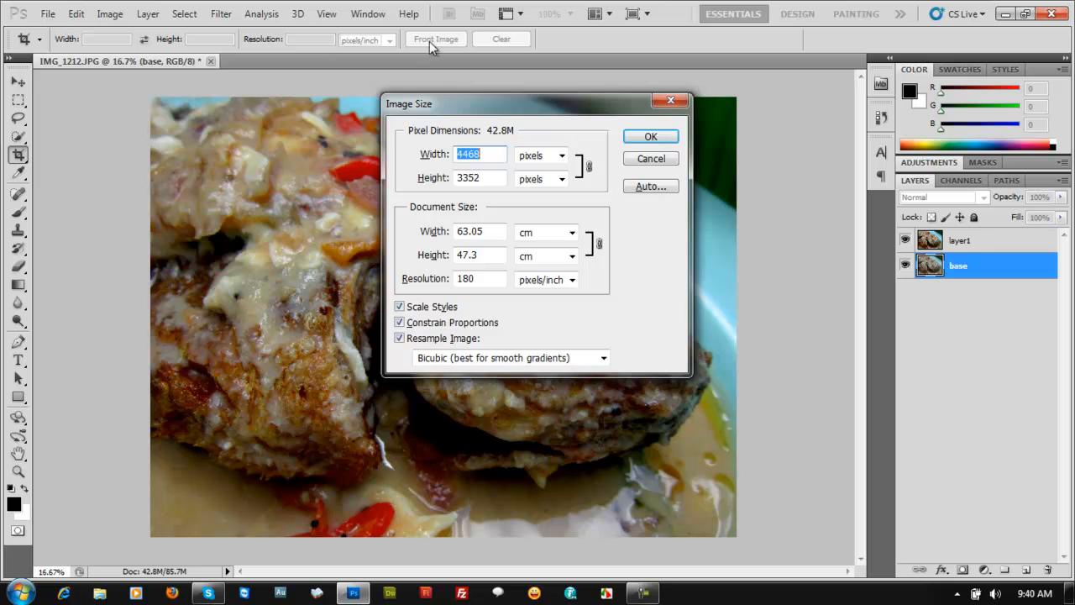
{"action": "left_click_drag", "start_coordinate": [496, 105], "coordinate": [591, 190]}
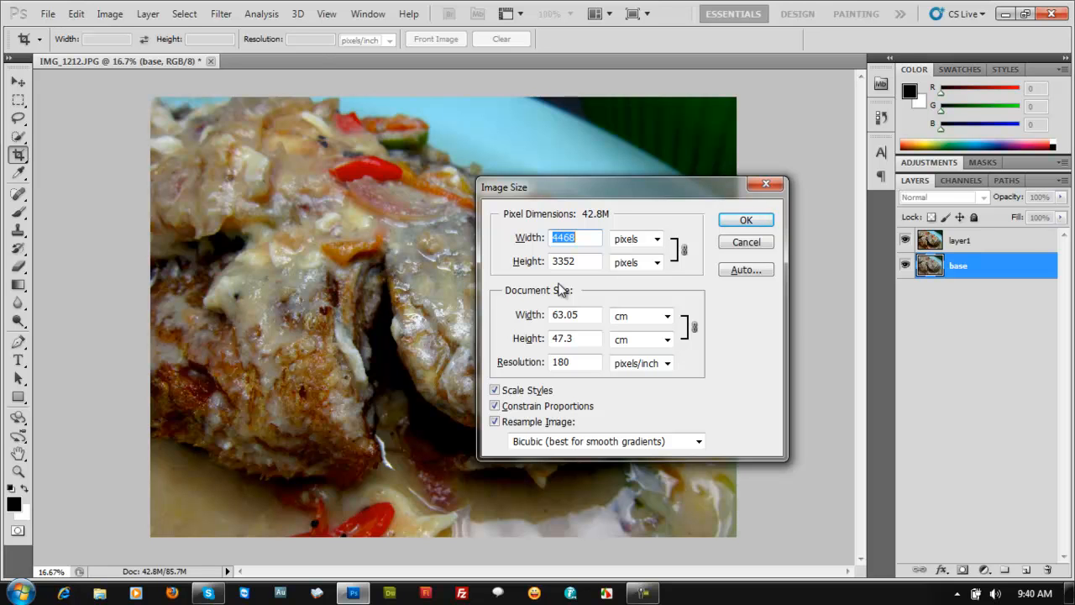
{"action": "type", "text": "1"}
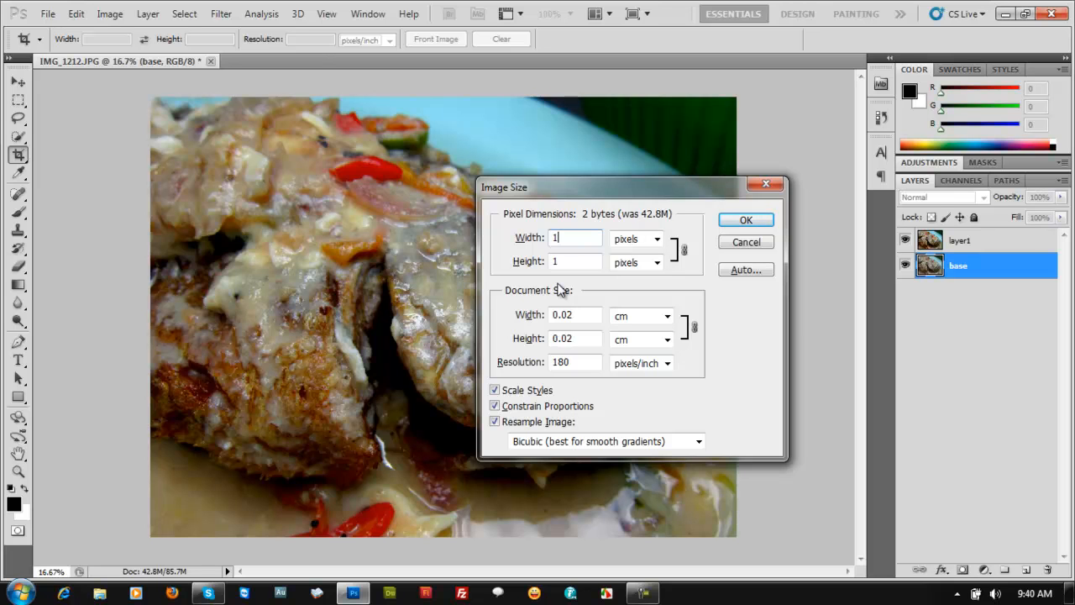
{"action": "type", "text": "0"}
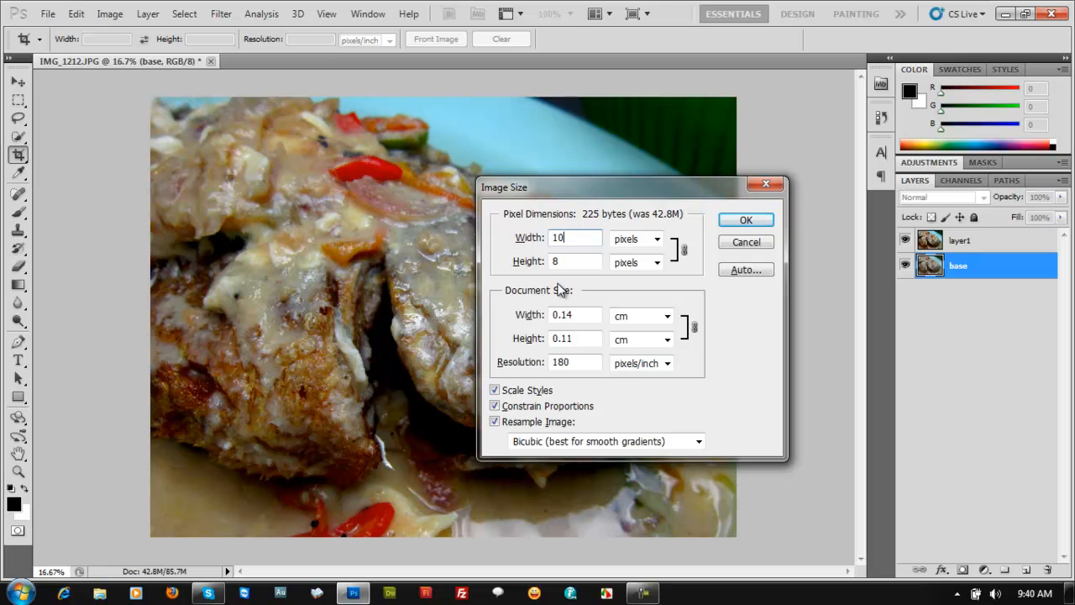
{"action": "type", "text": "24"}
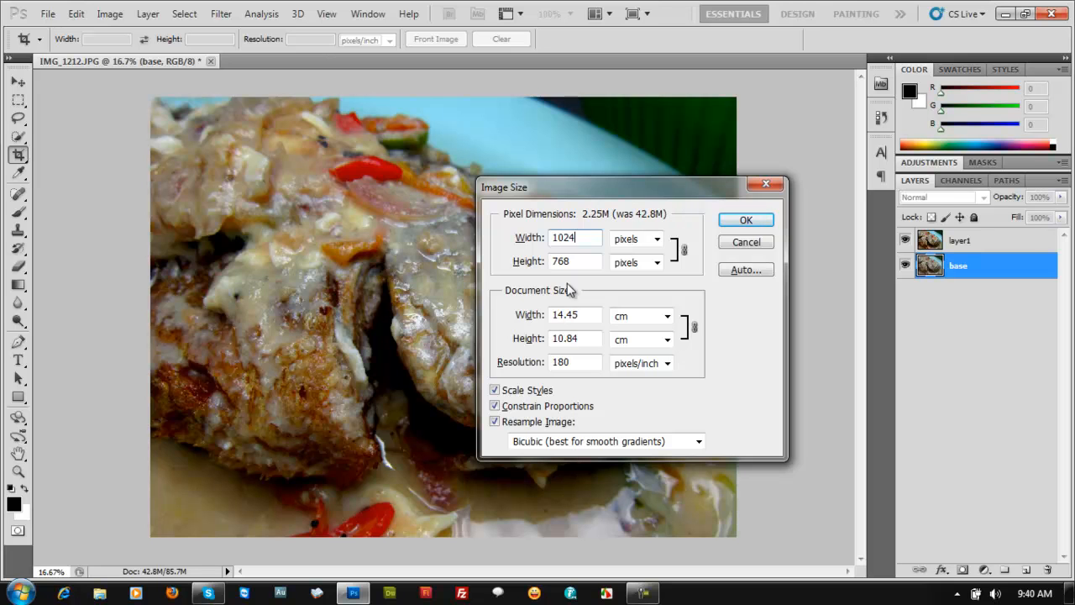
{"action": "left_click_drag", "start_coordinate": [621, 190], "coordinate": [644, 170]}
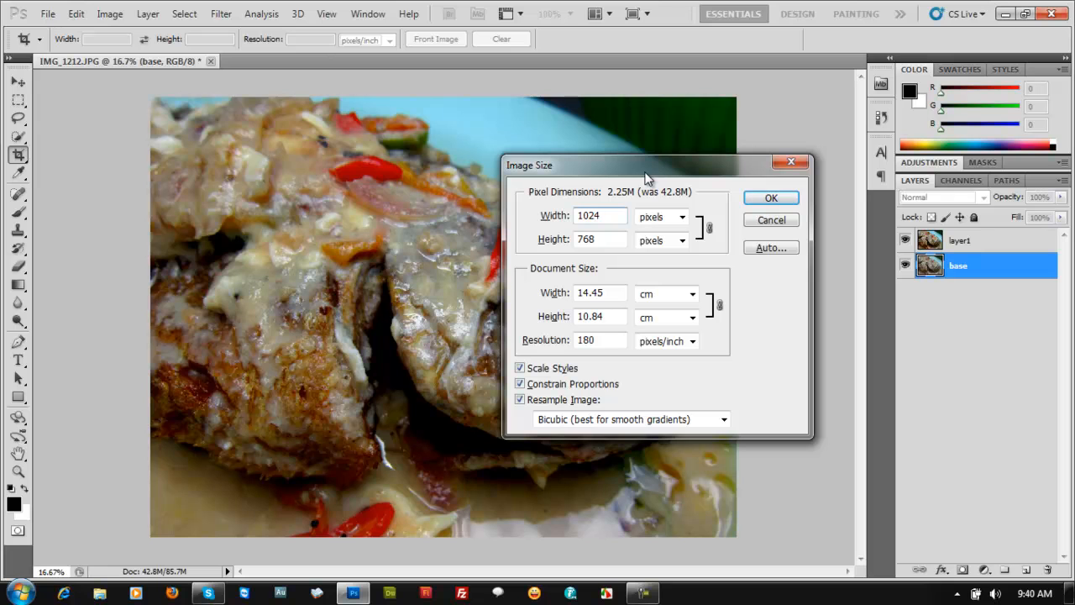
{"action": "left_click", "coordinate": [773, 202]}
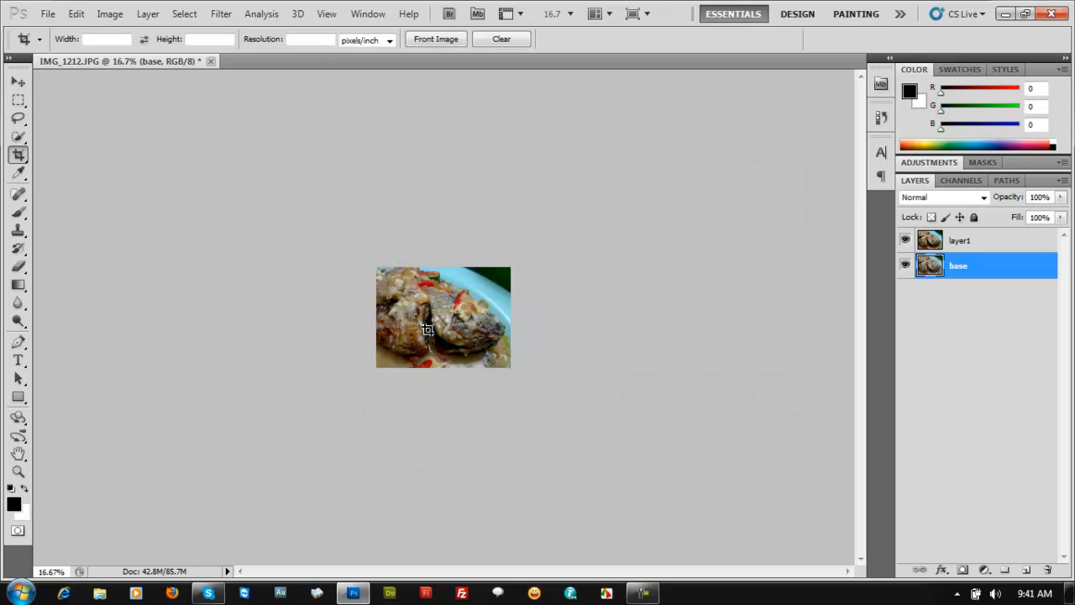
Step: Open the resized photo in Save for Web & Devices and examine the fish in the optimized JPEG preview
{"action": "key", "text": "ctrl+plus"}
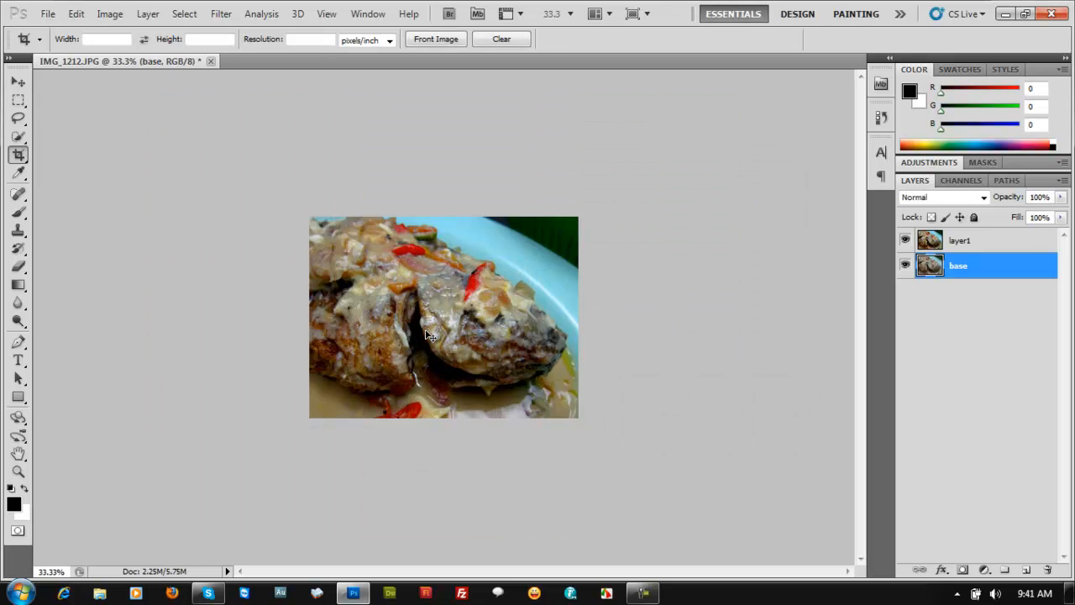
{"action": "key", "text": "ctrl+plus"}
{"action": "key", "text": "ctrl+plus"}
{"action": "key", "text": "ctrl+plus"}
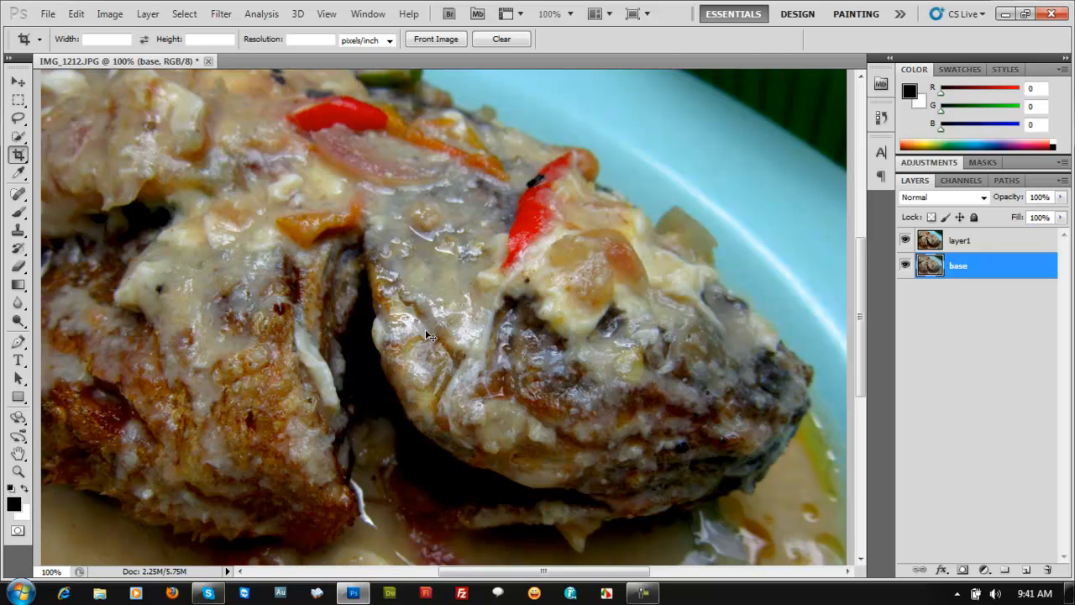
{"action": "key", "text": "ctrl+minus"}
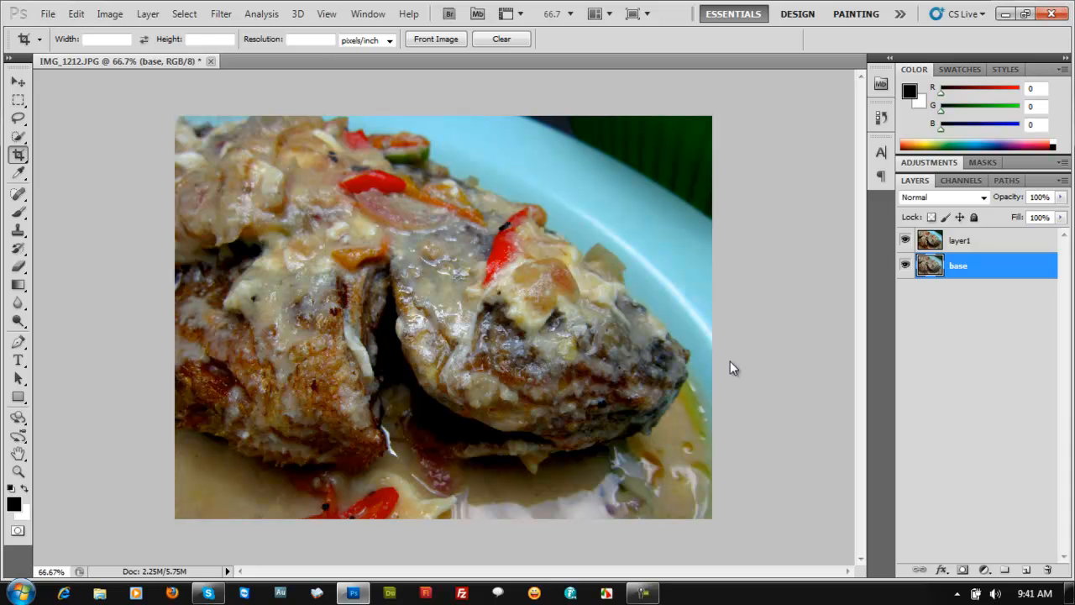
{"action": "key", "text": "ctrl+alt+shift+s"}
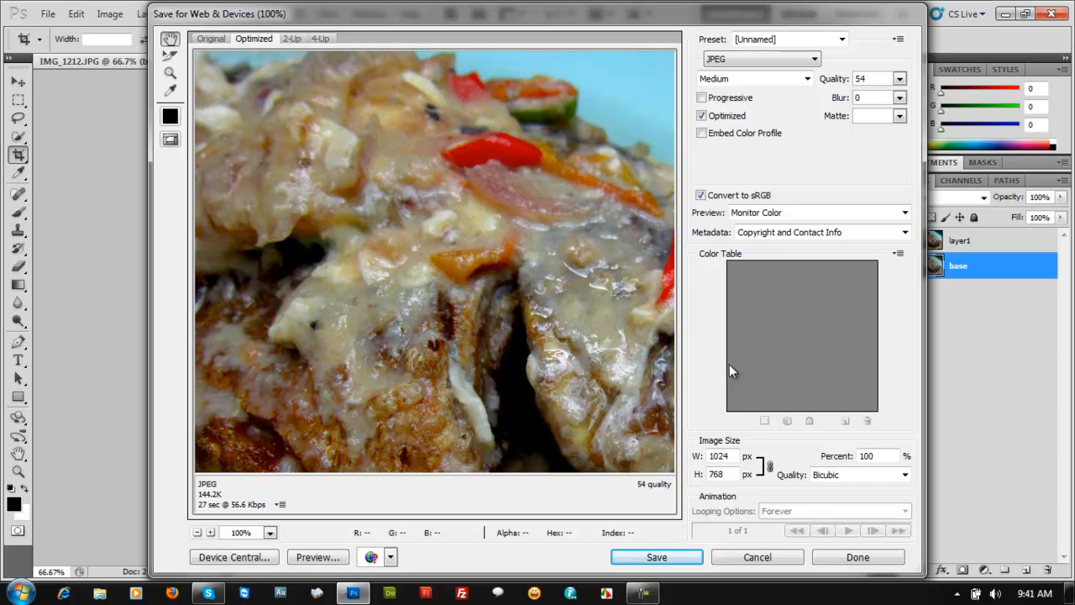
{"action": "left_click_drag", "start_coordinate": [512, 15], "coordinate": [501, 6]}
{"action": "left_click_drag", "start_coordinate": [573, 345], "coordinate": [490, 183]}
{"action": "left_click_drag", "start_coordinate": [467, 234], "coordinate": [382, 287]}
{"action": "left_click_drag", "start_coordinate": [492, 375], "coordinate": [403, 305]}
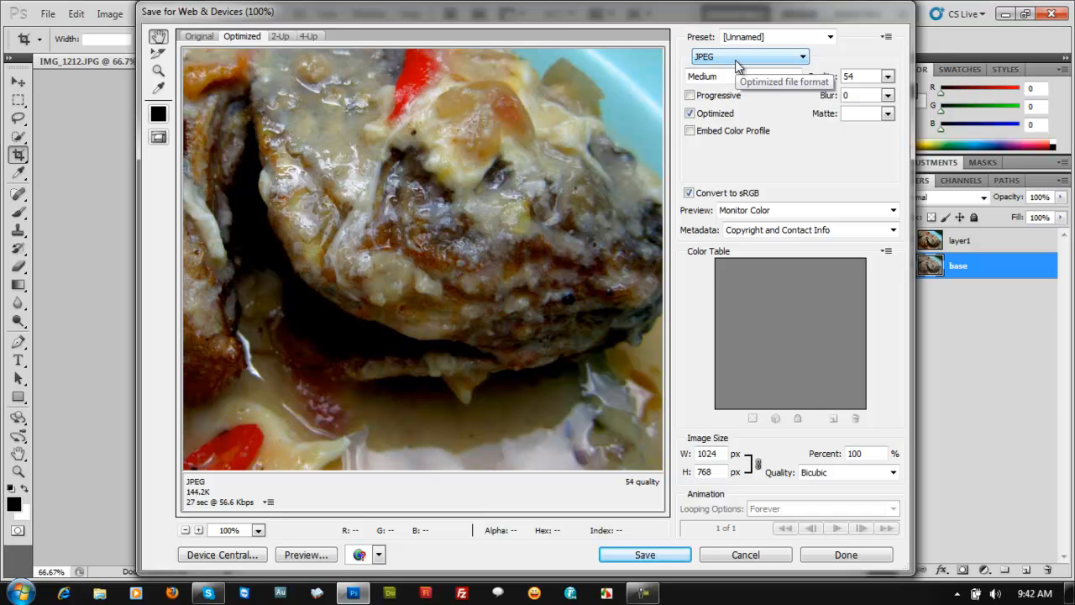
{"action": "left_click_drag", "start_coordinate": [504, 247], "coordinate": [434, 264]}
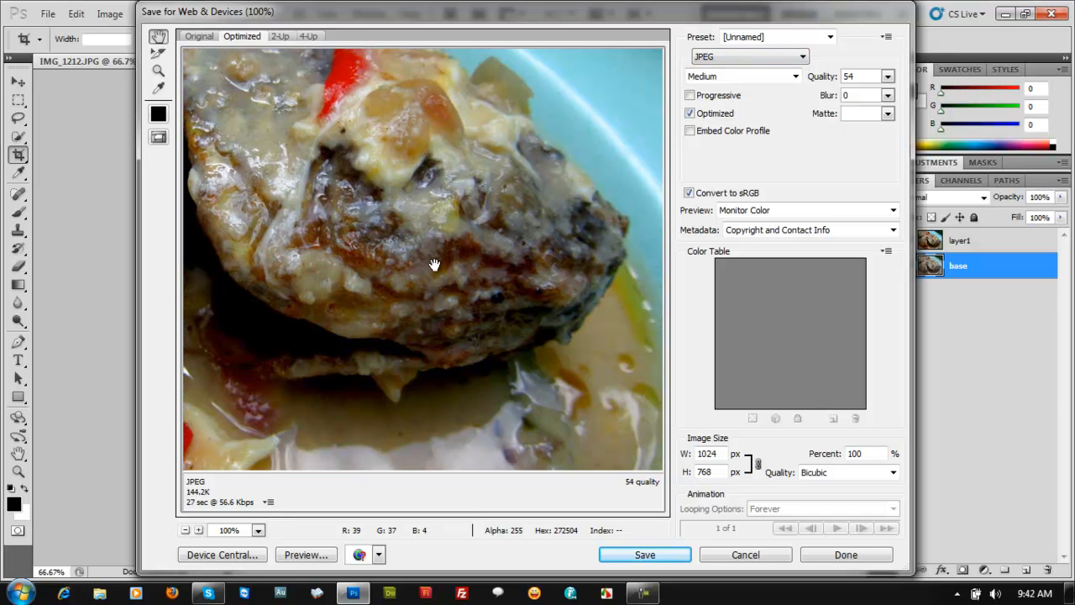
{"action": "left_click_drag", "start_coordinate": [302, 257], "coordinate": [448, 282]}
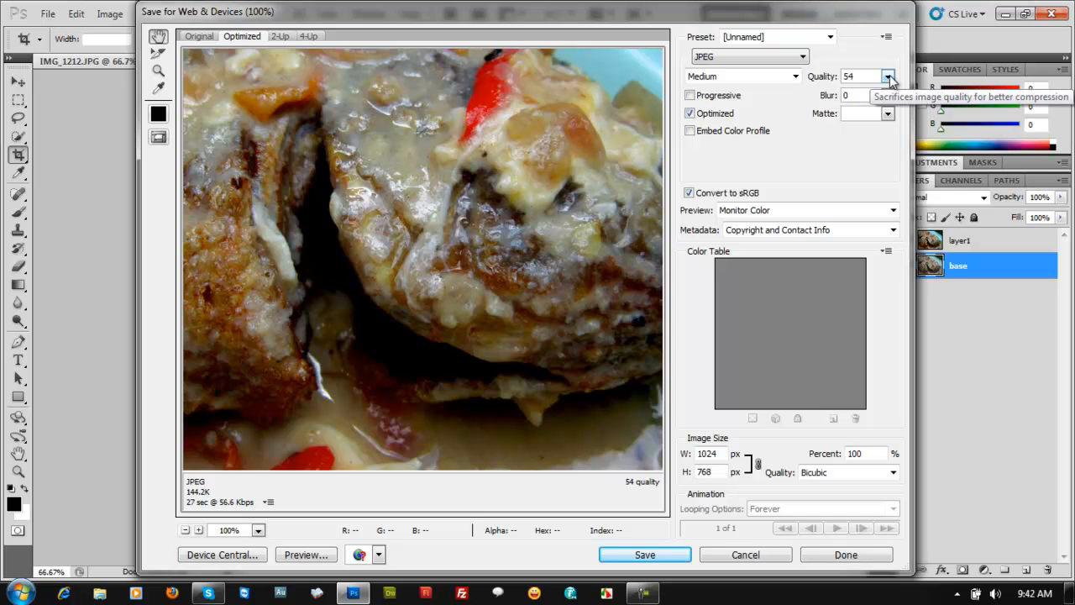
{"action": "left_click_drag", "start_coordinate": [290, 202], "coordinate": [404, 172]}
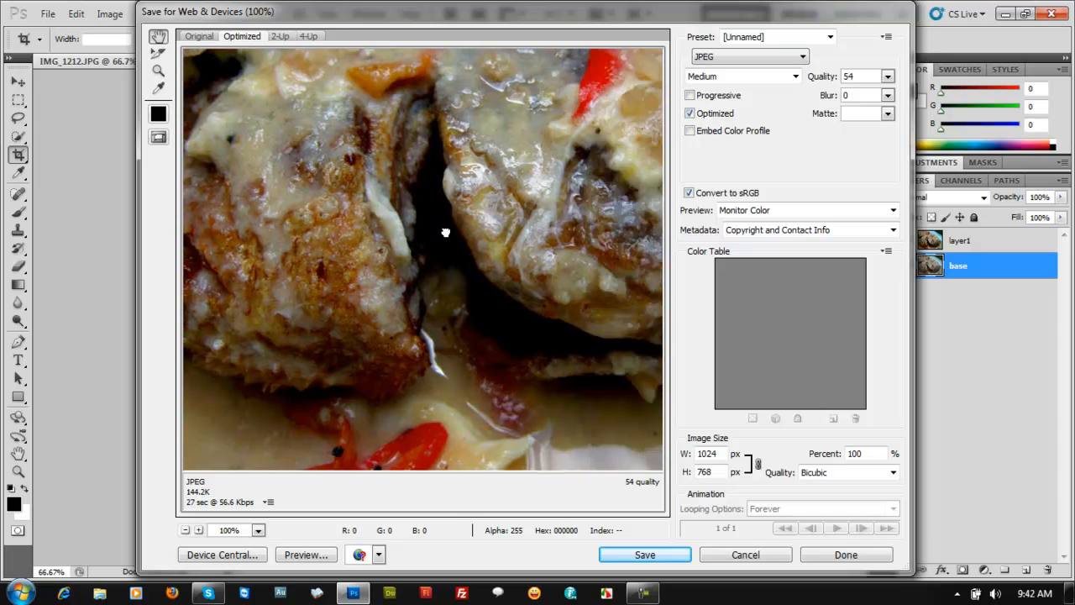
Step: Compare the JPEG preview and file size at quality 100 and quality 54
{"action": "left_click", "coordinate": [887, 76]}
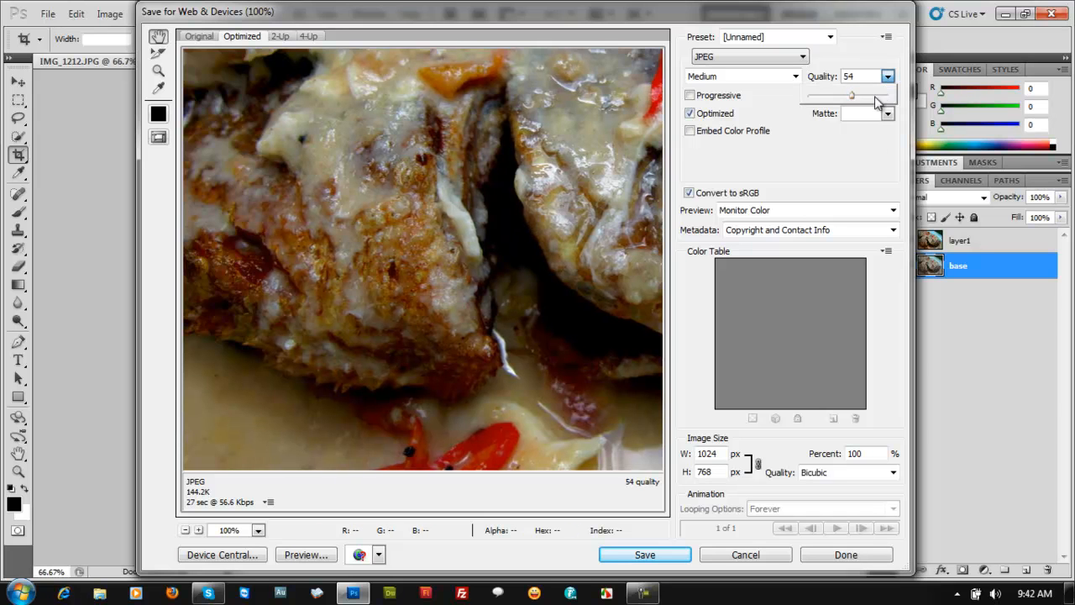
{"action": "left_click_drag", "start_coordinate": [852, 96], "coordinate": [896, 101]}
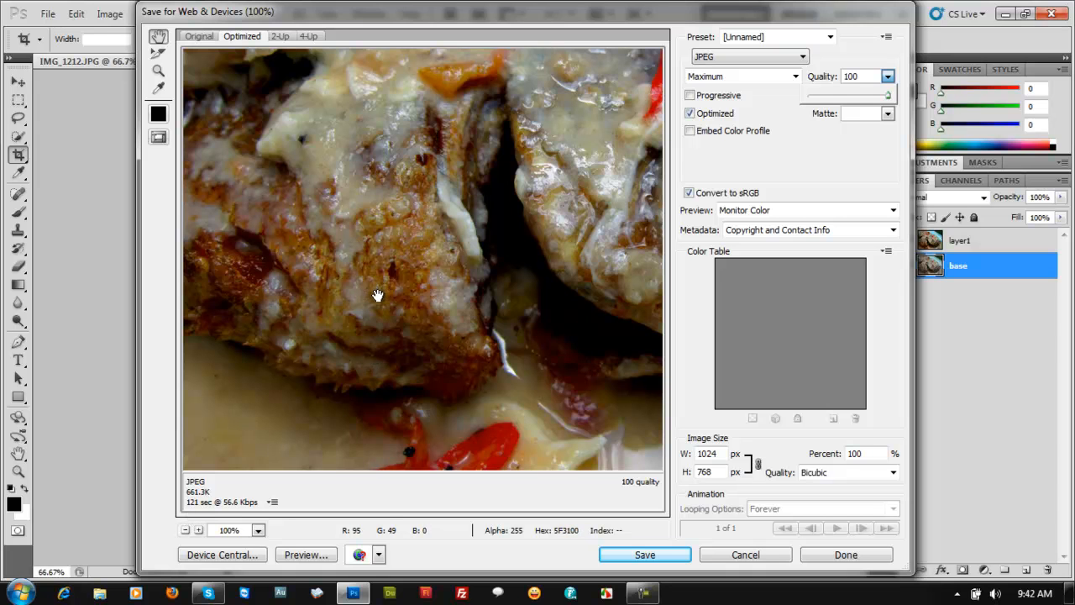
{"action": "left_click_drag", "start_coordinate": [889, 95], "coordinate": [849, 98]}
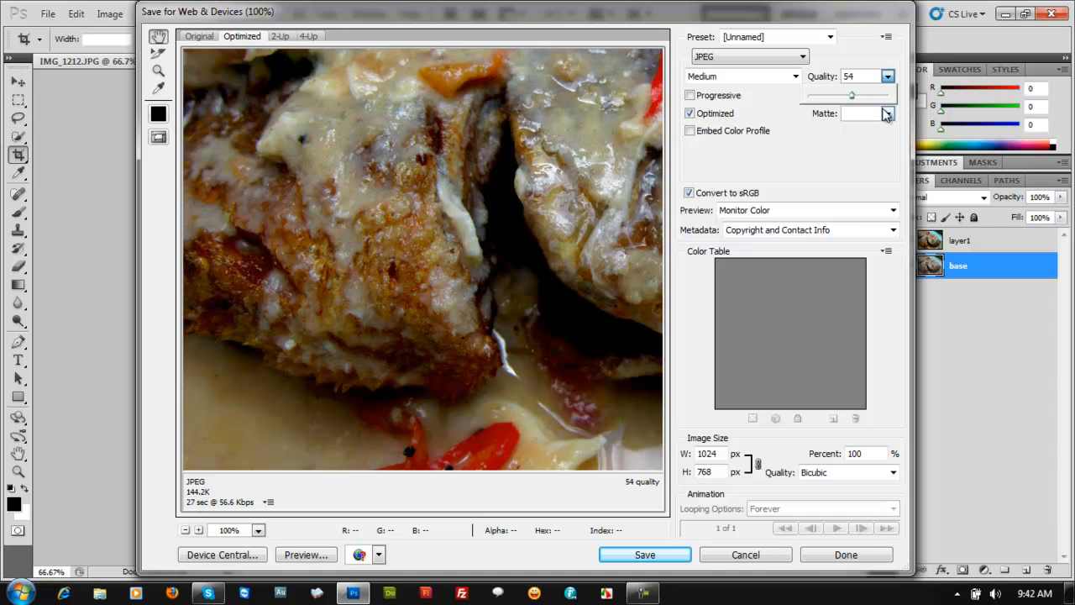
{"action": "left_click_drag", "start_coordinate": [854, 96], "coordinate": [890, 96]}
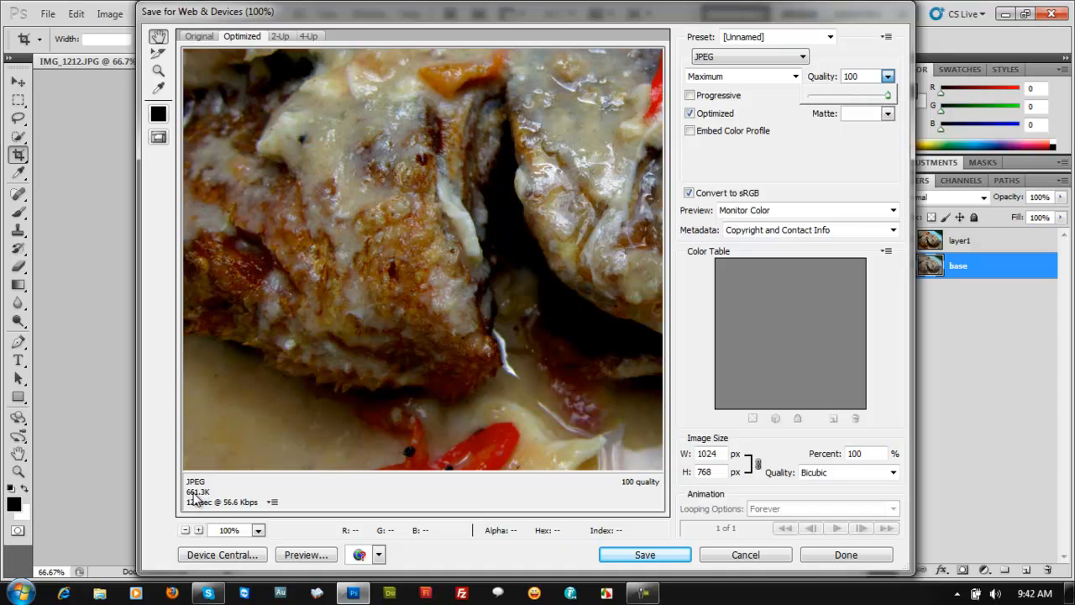
{"action": "left_click", "coordinate": [578, 274]}
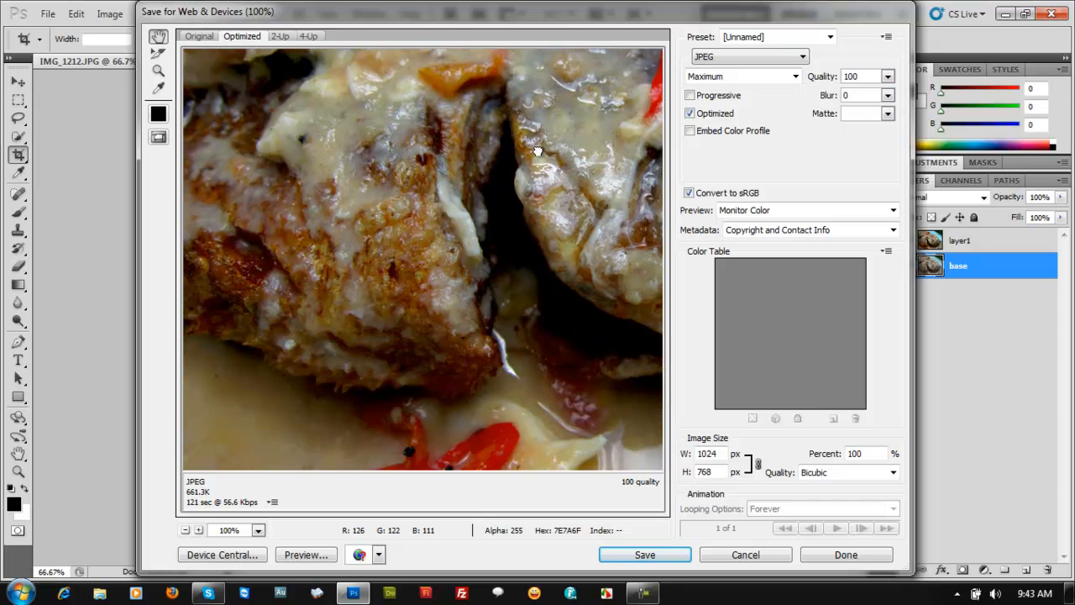
Step: Try JPEG quality 52 and 0, and examine the fish in the preview at the lowest quality
{"action": "left_click", "coordinate": [888, 76]}
{"action": "left_click", "coordinate": [851, 95]}
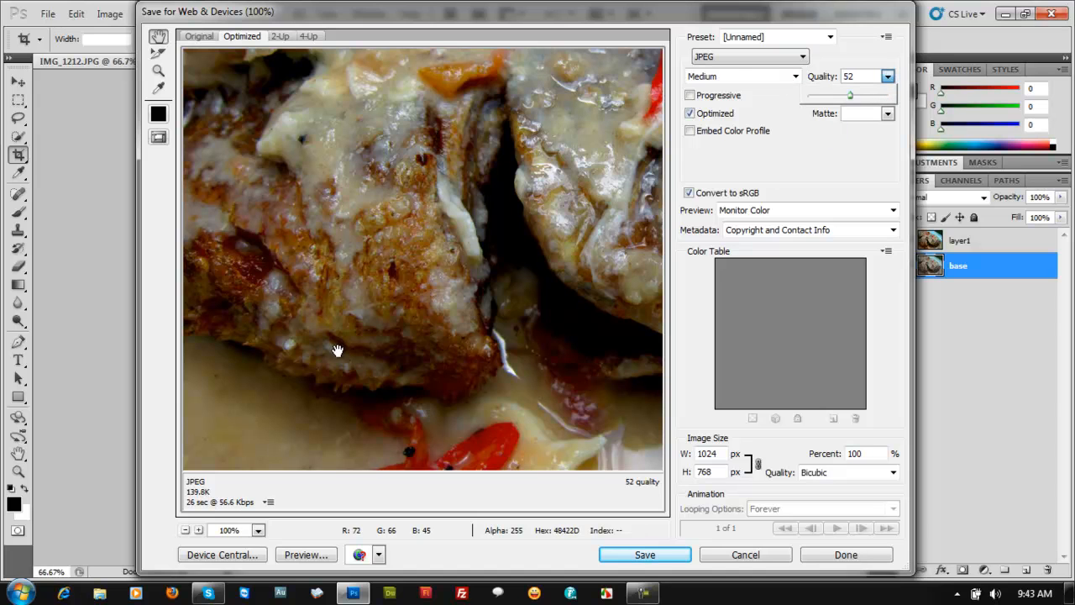
{"action": "left_click_drag", "start_coordinate": [854, 99], "coordinate": [807, 95]}
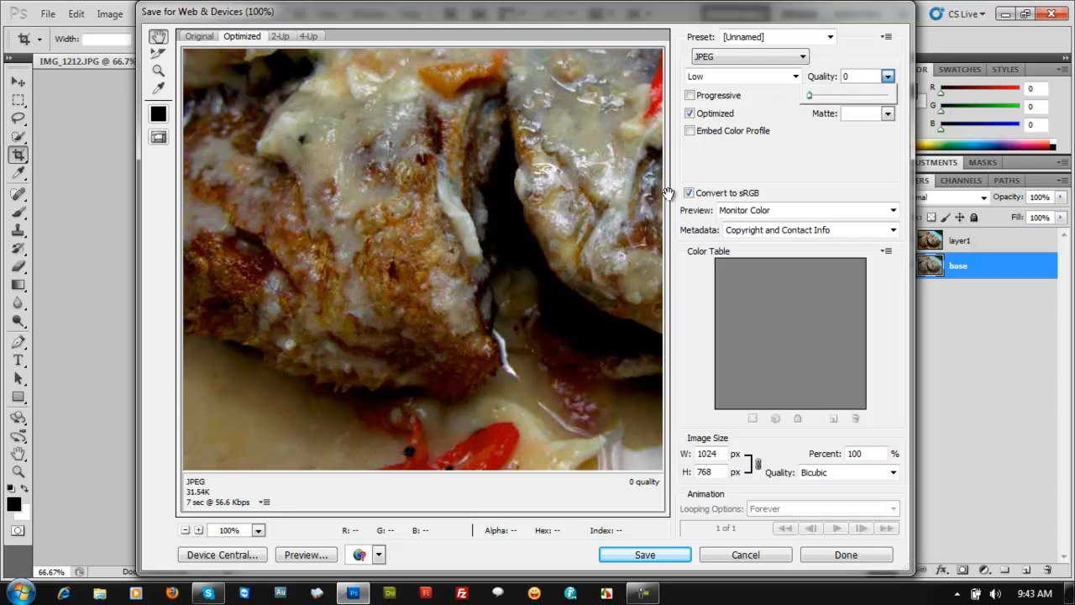
{"action": "left_click_drag", "start_coordinate": [321, 292], "coordinate": [498, 132]}
{"action": "left_click_drag", "start_coordinate": [508, 360], "coordinate": [360, 288]}
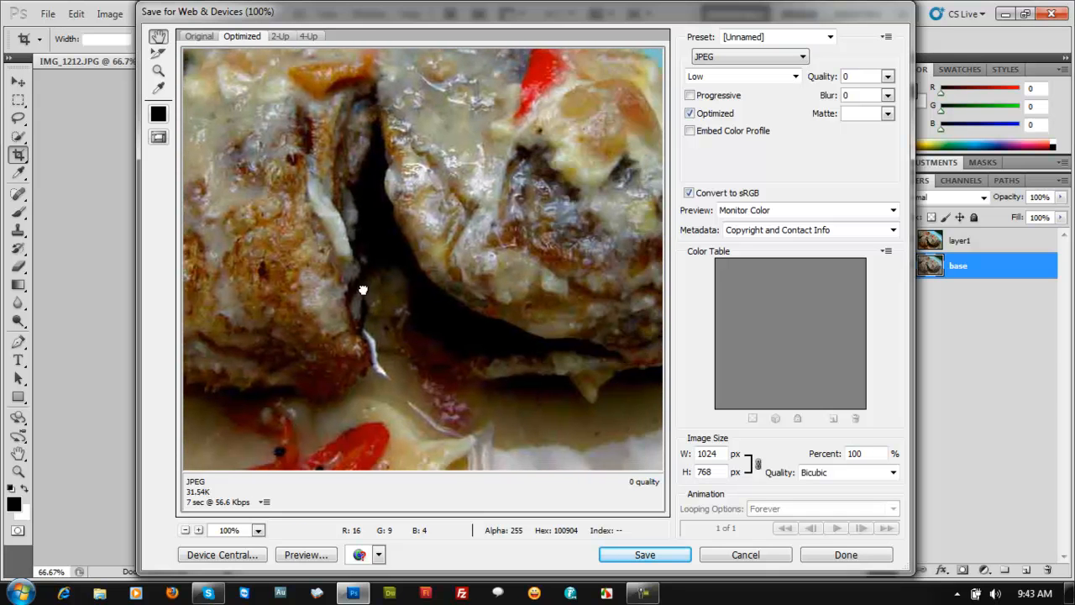
Step: Set the JPEG quality to 35 for the export
{"action": "left_click", "coordinate": [888, 76]}
{"action": "left_click", "coordinate": [843, 97]}
{"action": "left_click_drag", "start_coordinate": [849, 102], "coordinate": [838, 99]}
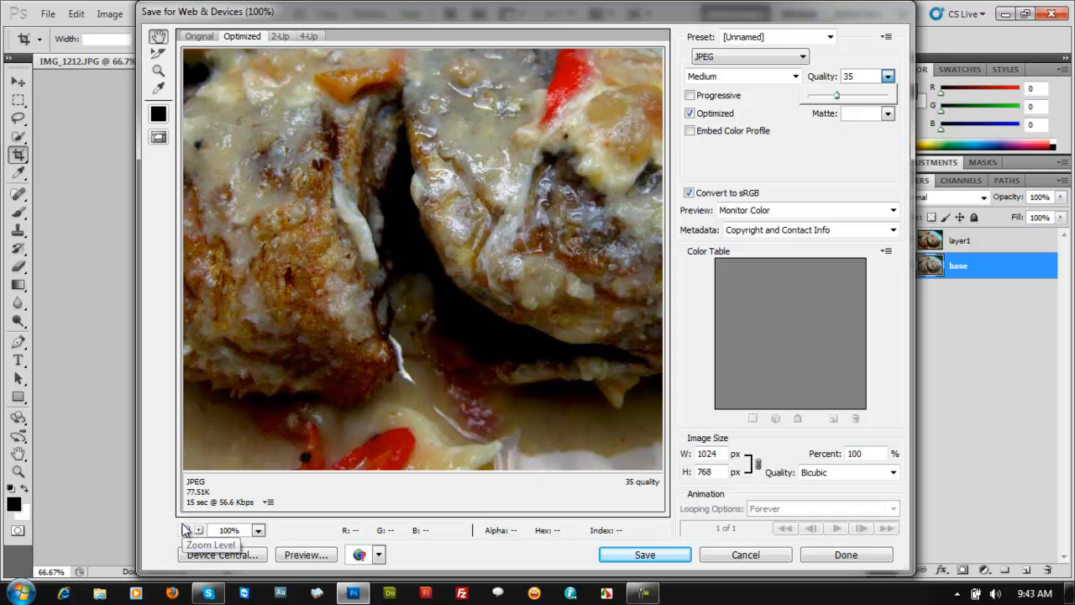
Step: Save the optimized image to the Desktop as noodlefish.jpg
{"action": "left_click", "coordinate": [628, 557]}
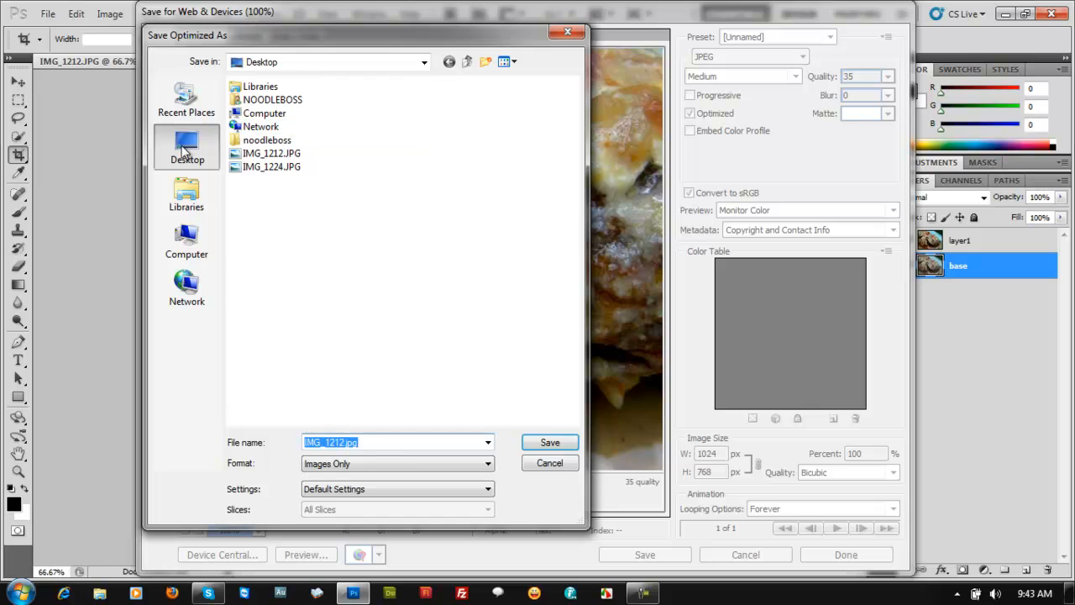
{"action": "left_click", "coordinate": [346, 443]}
{"action": "key", "text": "shift+Home"}
{"action": "key", "text": "BackSpace"}
{"action": "type", "text": "noodlefish"}
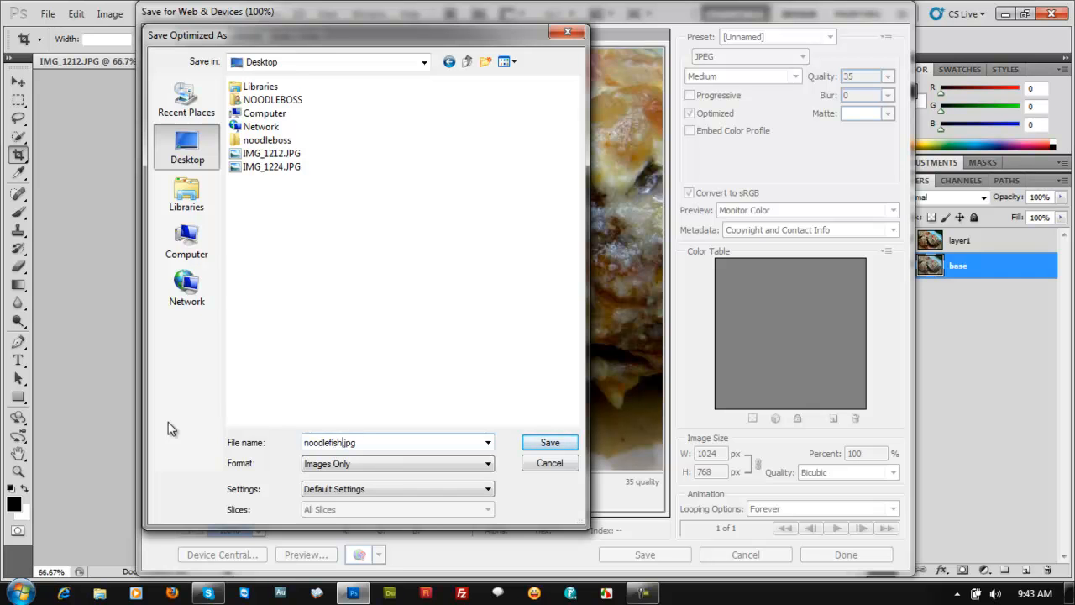
{"action": "key", "text": "Return"}
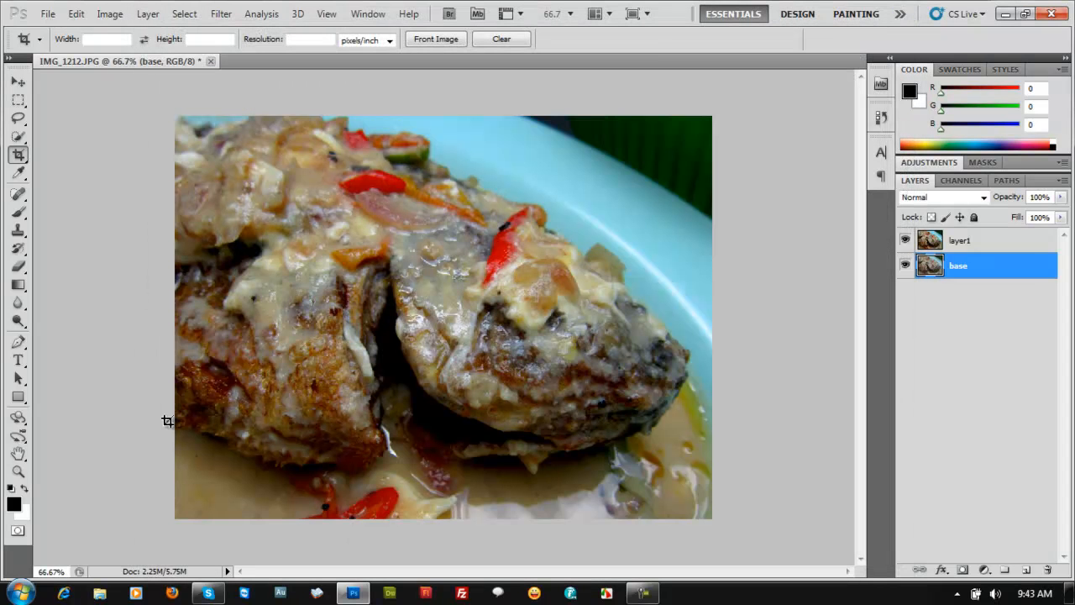
Step: Show the desktop and rearrange the photo files, placing noodlefish.jpg apart from the IMG_1212 and IMG_1224 originals
{"action": "left_click", "coordinate": [1006, 15]}
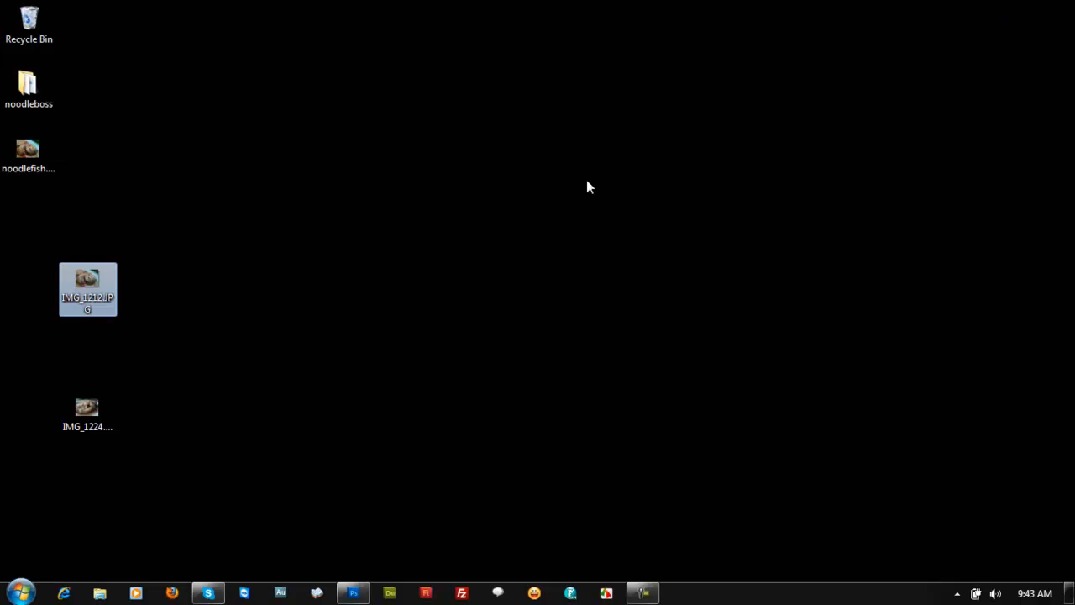
{"action": "left_click_drag", "start_coordinate": [87, 412], "coordinate": [144, 298]}
{"action": "left_click_drag", "start_coordinate": [18, 158], "coordinate": [587, 231]}
{"action": "left_click", "coordinate": [224, 352]}
Step: Compare noodlefish.jpg with the original IMG_1212.JPG in Windows Photo Viewer, alternating between them, and reopen noodlefish.jpg
{"action": "double_click", "coordinate": [561, 222]}
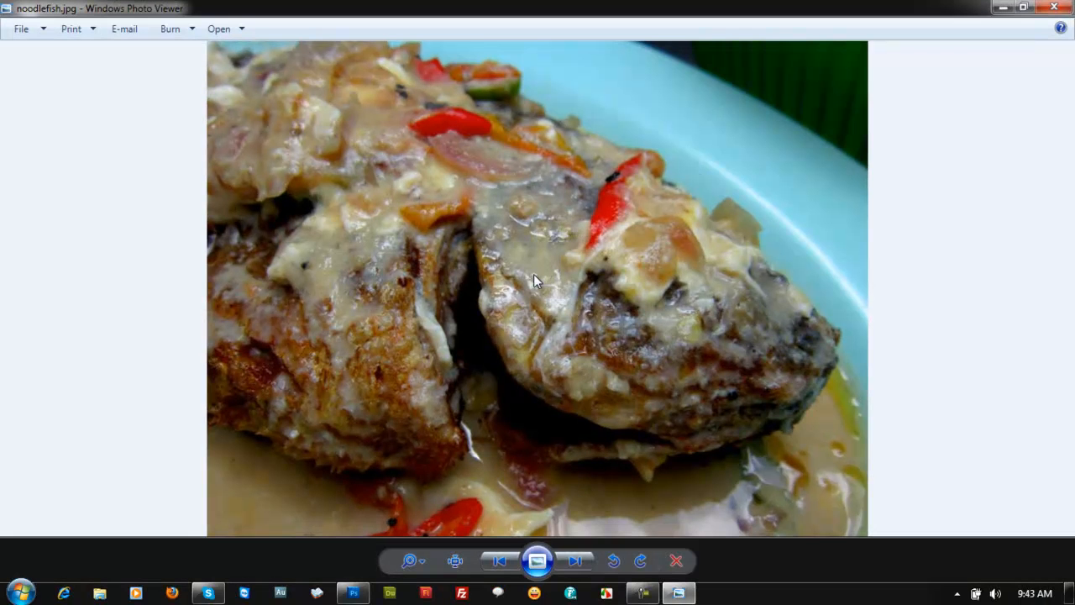
{"action": "left_click", "coordinate": [1055, 7]}
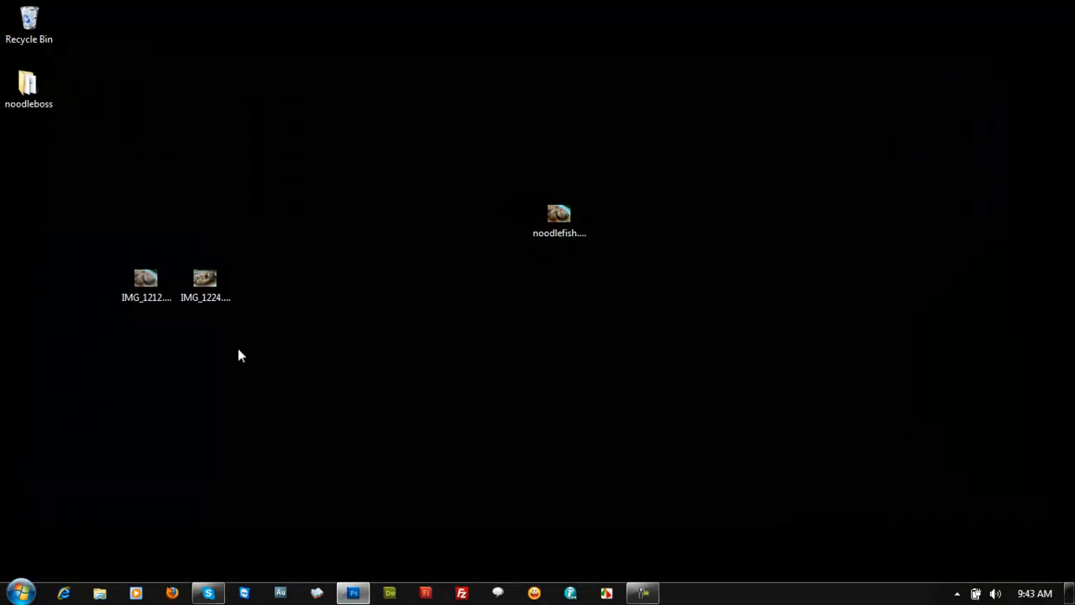
{"action": "double_click", "coordinate": [143, 287]}
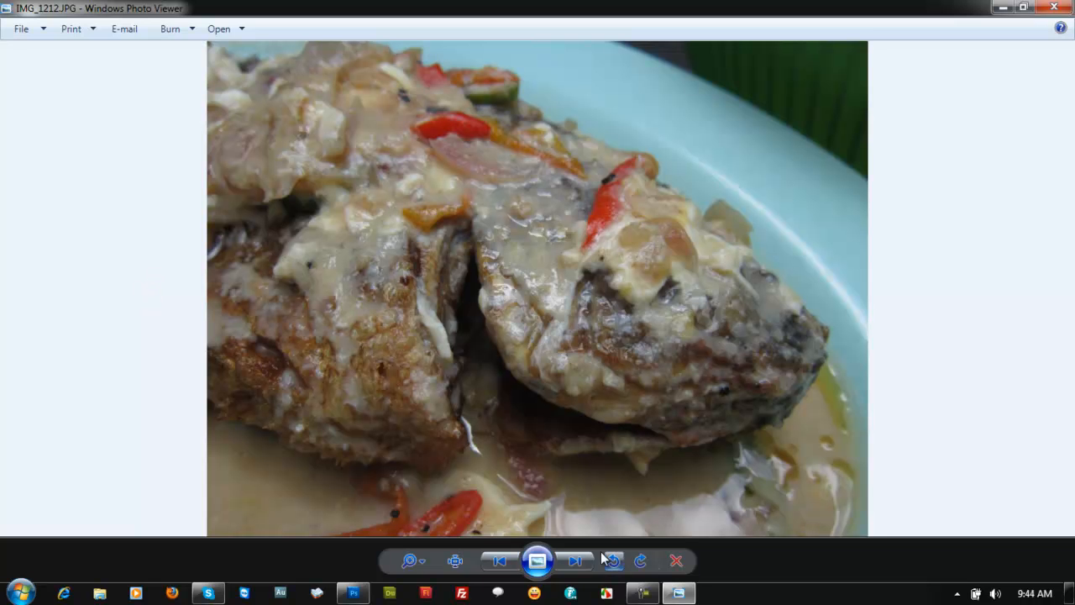
{"action": "left_click", "coordinate": [500, 561]}
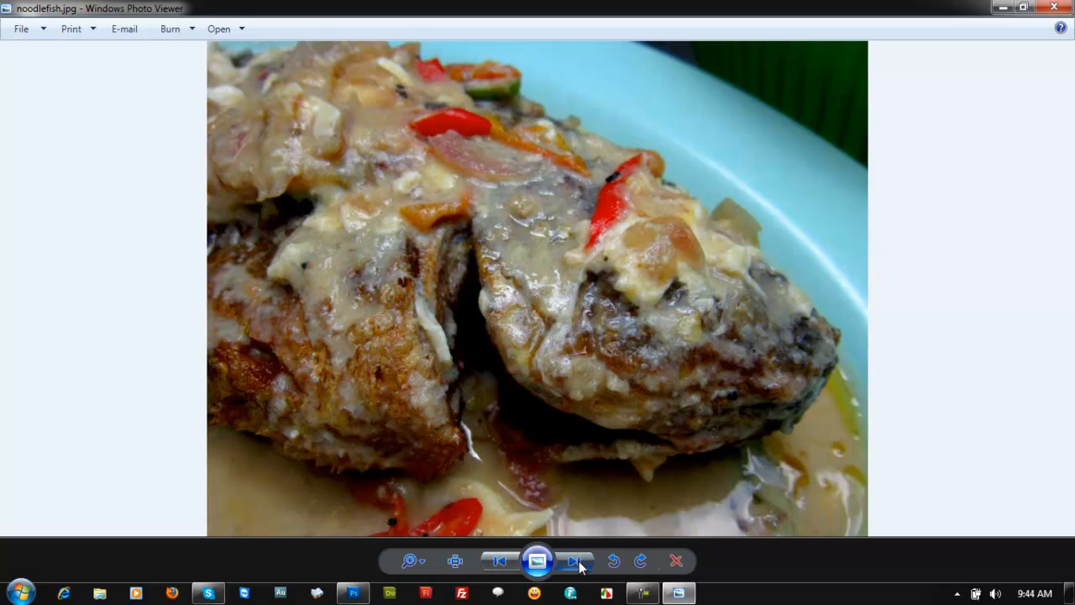
{"action": "left_click", "coordinate": [579, 562]}
{"action": "left_click", "coordinate": [496, 568]}
{"action": "left_click", "coordinate": [576, 562]}
{"action": "left_click", "coordinate": [498, 560]}
{"action": "left_click", "coordinate": [576, 561]}
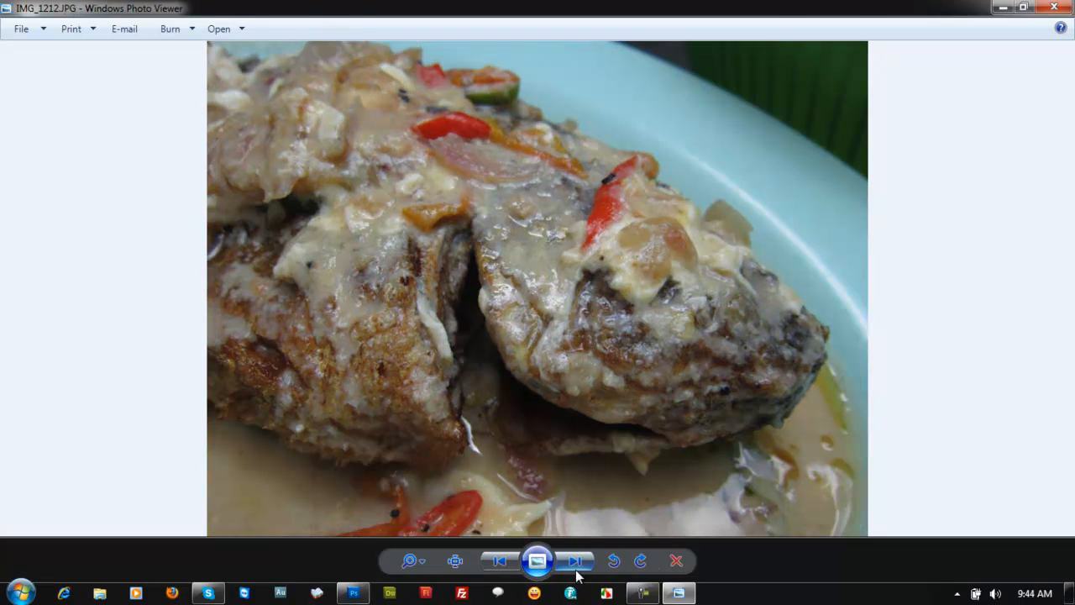
{"action": "left_click", "coordinate": [500, 558]}
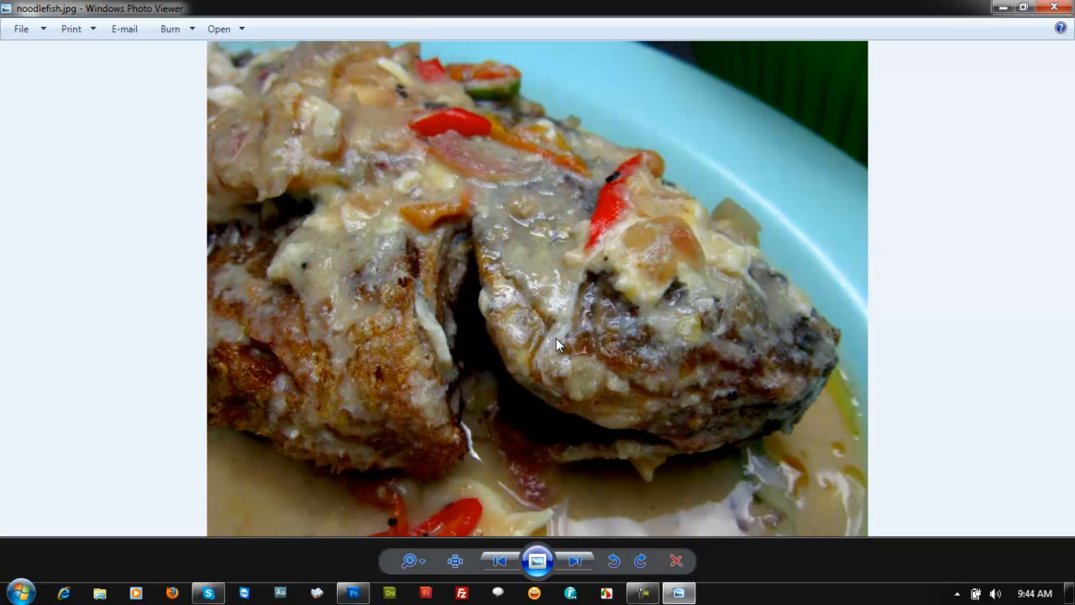
{"action": "left_click", "coordinate": [1054, 7]}
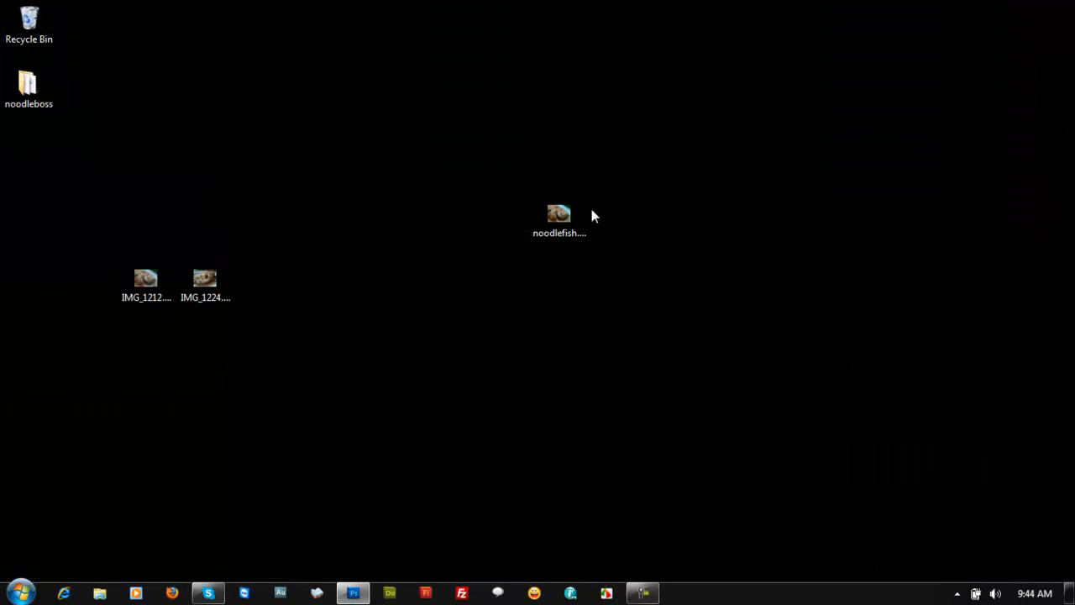
{"action": "double_click", "coordinate": [563, 211]}
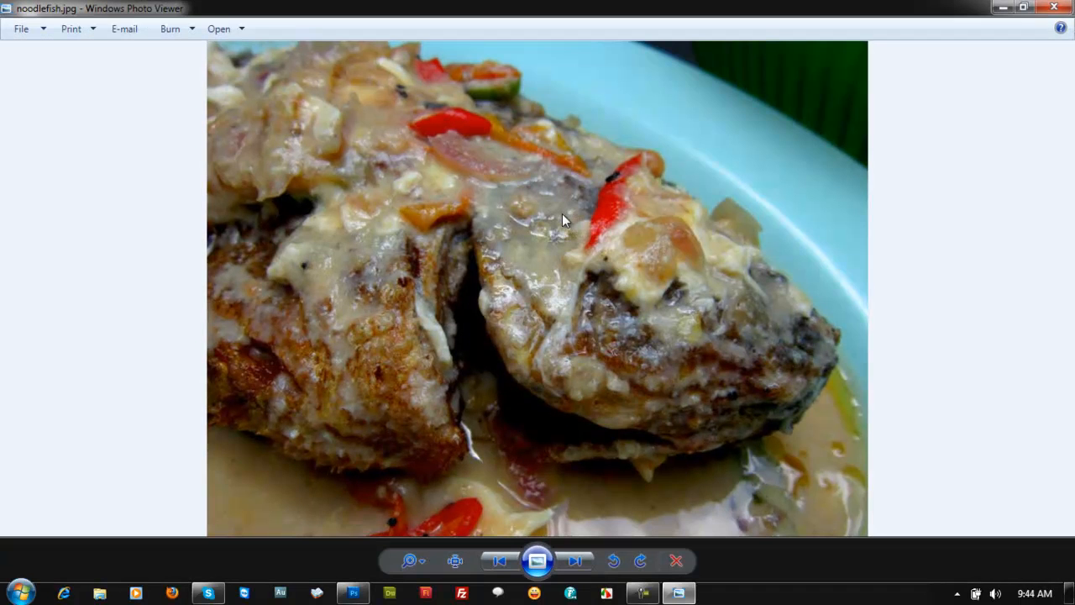